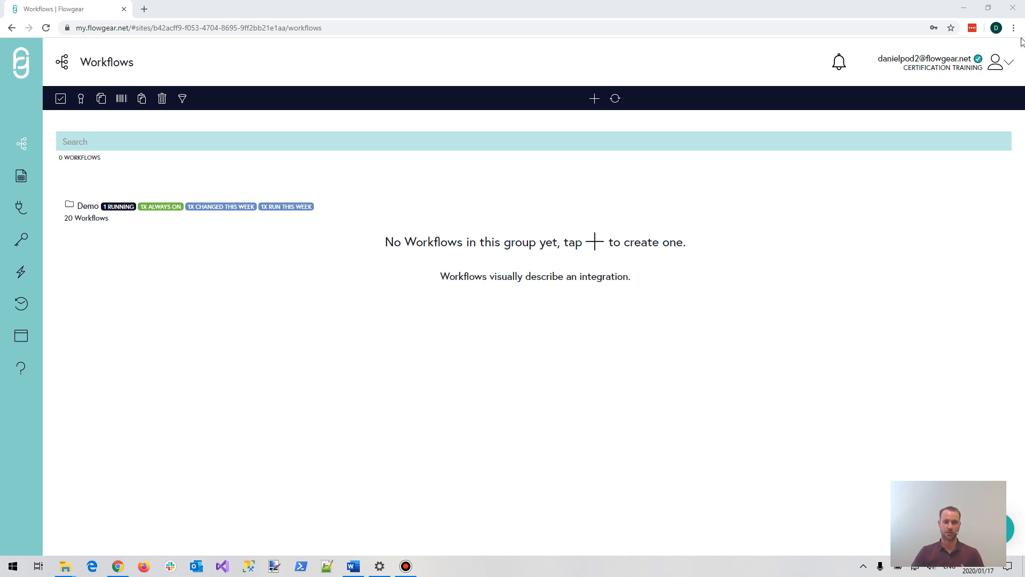
Create a new blank workflow named Example.
{"action": "left_click", "coordinate": [596, 100]}
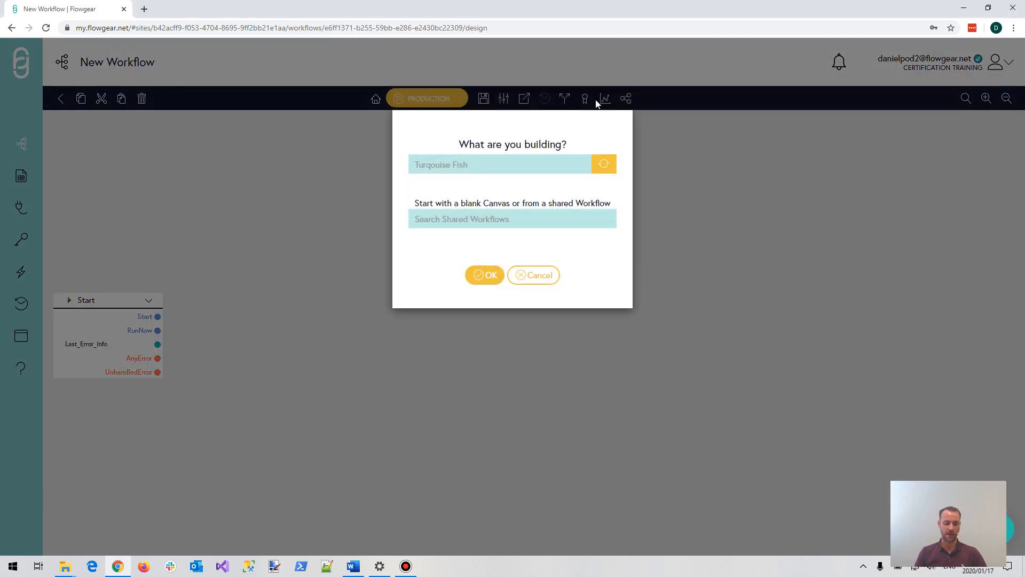
{"action": "type", "text": "Example"}
{"action": "key", "text": "Return"}
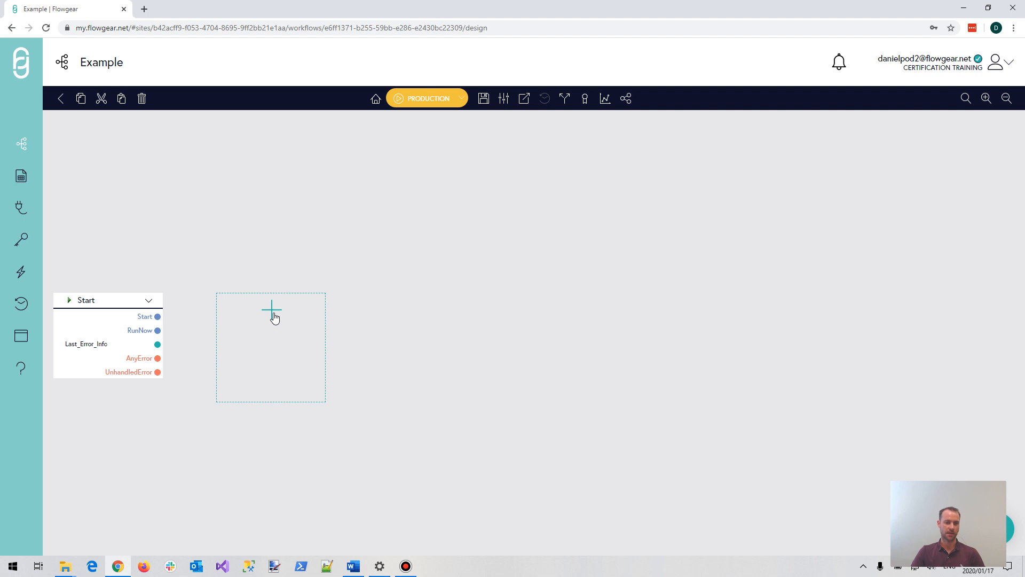
Add a Microsoft SQL Query node to the canvas in the slot beside the Start node.
{"action": "left_click", "coordinate": [272, 314]}
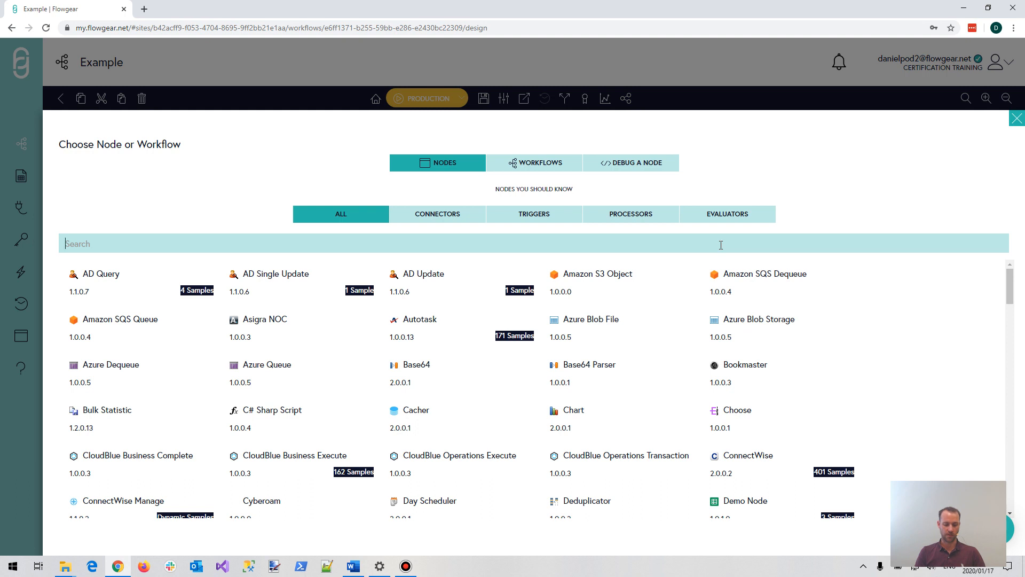
{"action": "type", "text": "sql"}
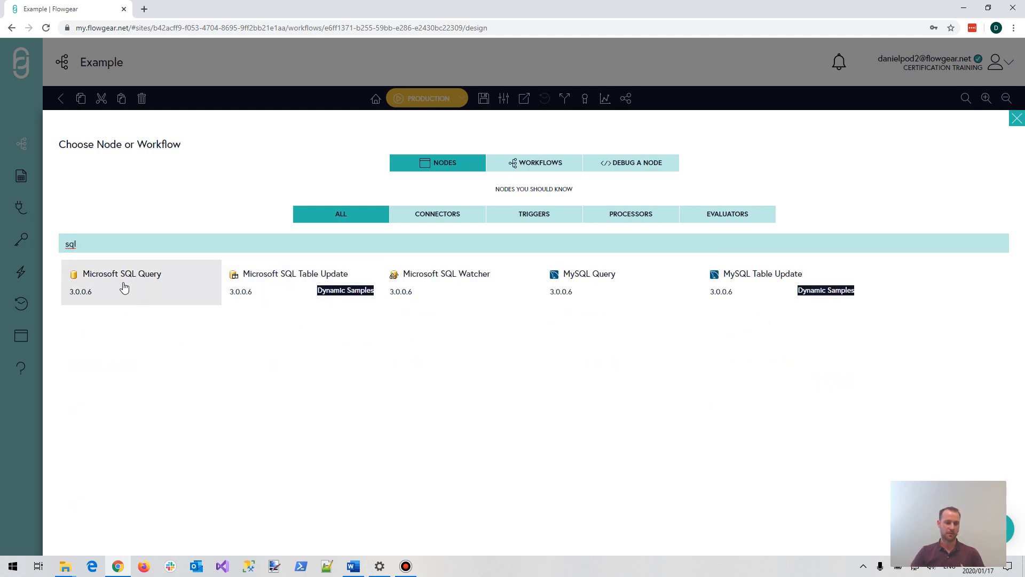
{"action": "left_click", "coordinate": [151, 283]}
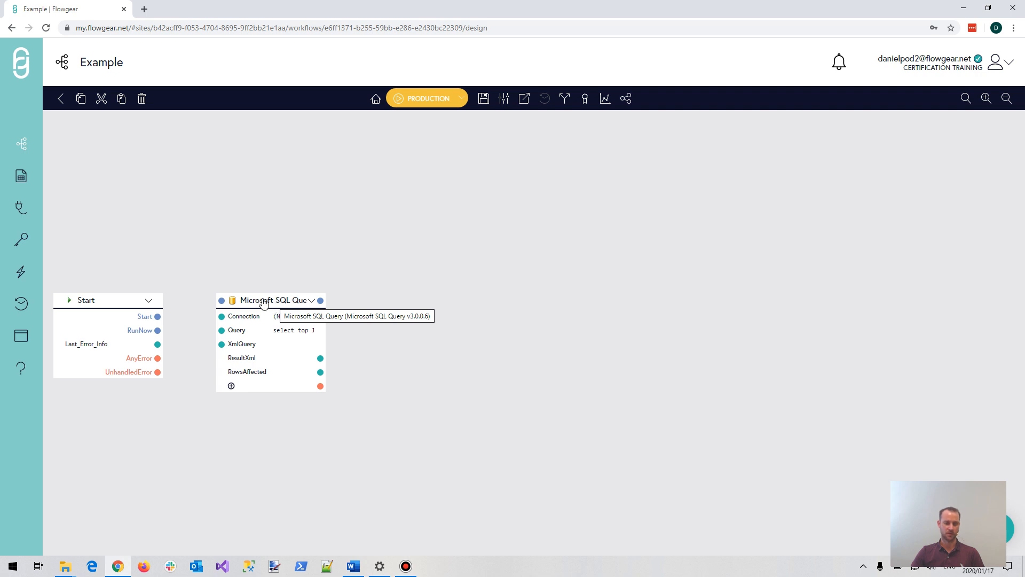
Rename the Microsoft SQL Query node as "query contacts".
{"action": "left_click_drag", "start_coordinate": [263, 303], "coordinate": [240, 302]}
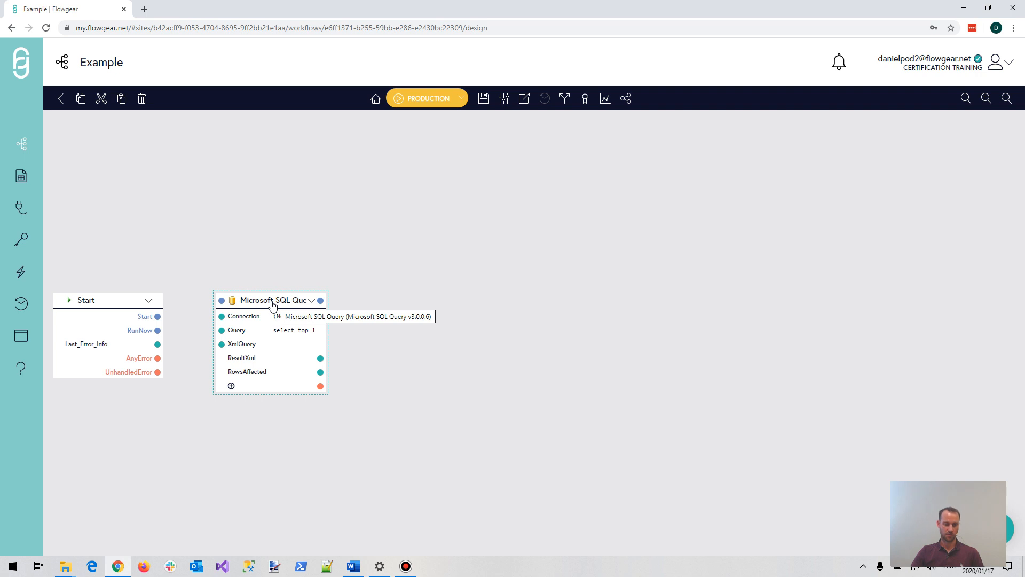
{"action": "double_click", "coordinate": [272, 302]}
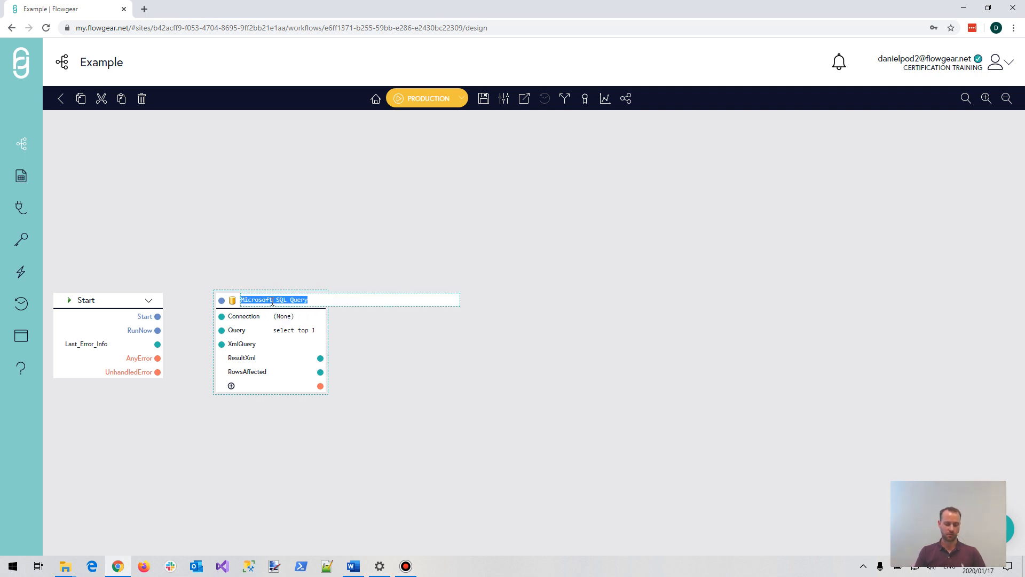
{"action": "type", "text": "query"}
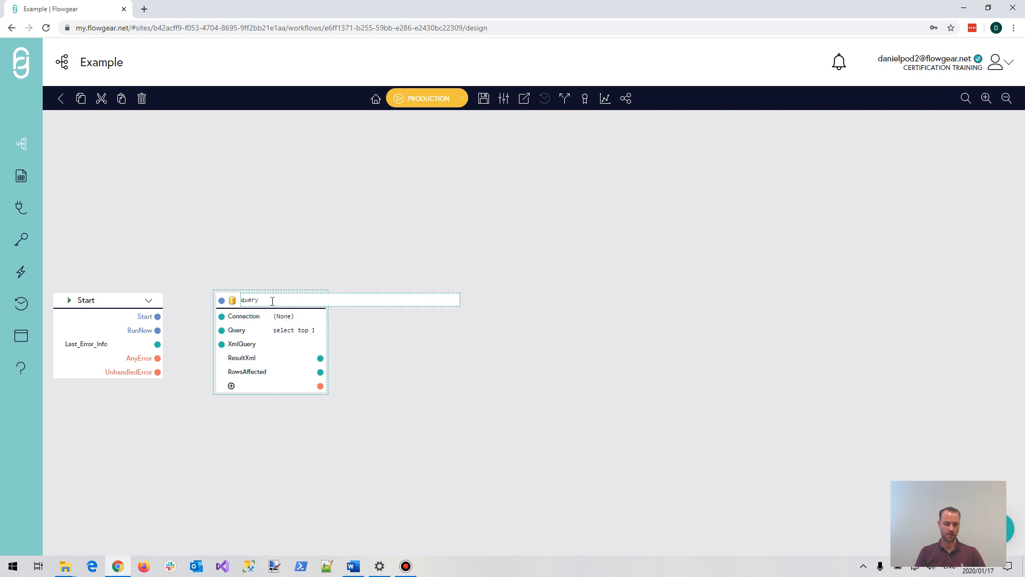
{"action": "type", "text": " contacts"}
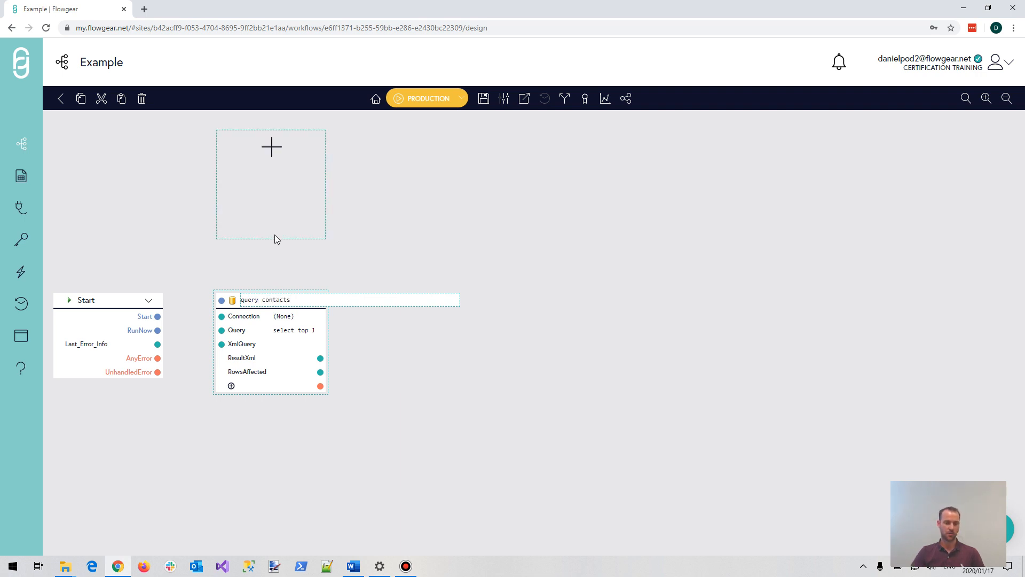
{"action": "key", "text": "Return"}
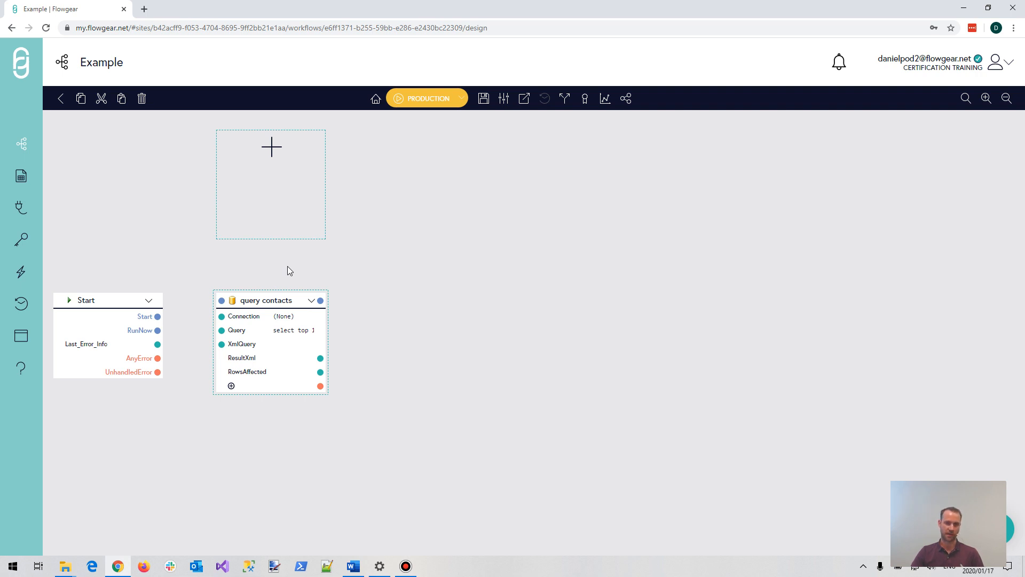
Look over the query contacts node's available actions and connect the Start node's Start output to its execution input.
{"action": "left_click", "coordinate": [312, 302]}
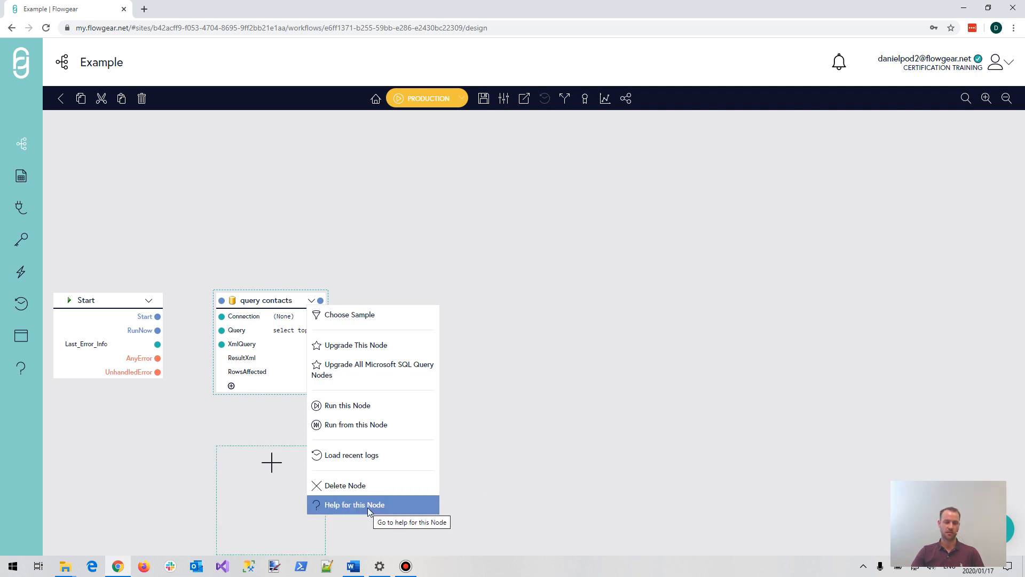
{"action": "left_click", "coordinate": [194, 431]}
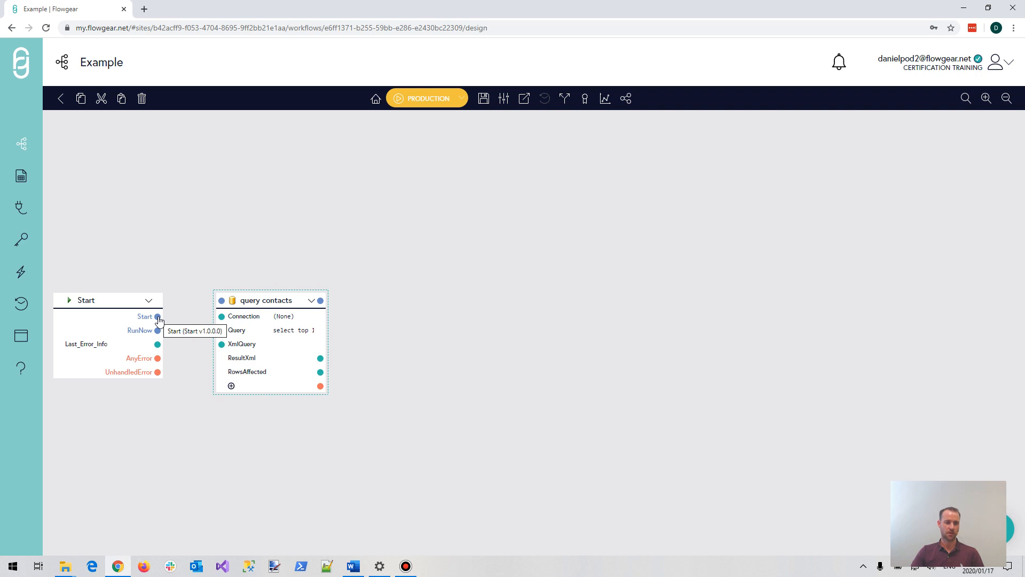
{"action": "left_click_drag", "start_coordinate": [159, 318], "coordinate": [209, 303]}
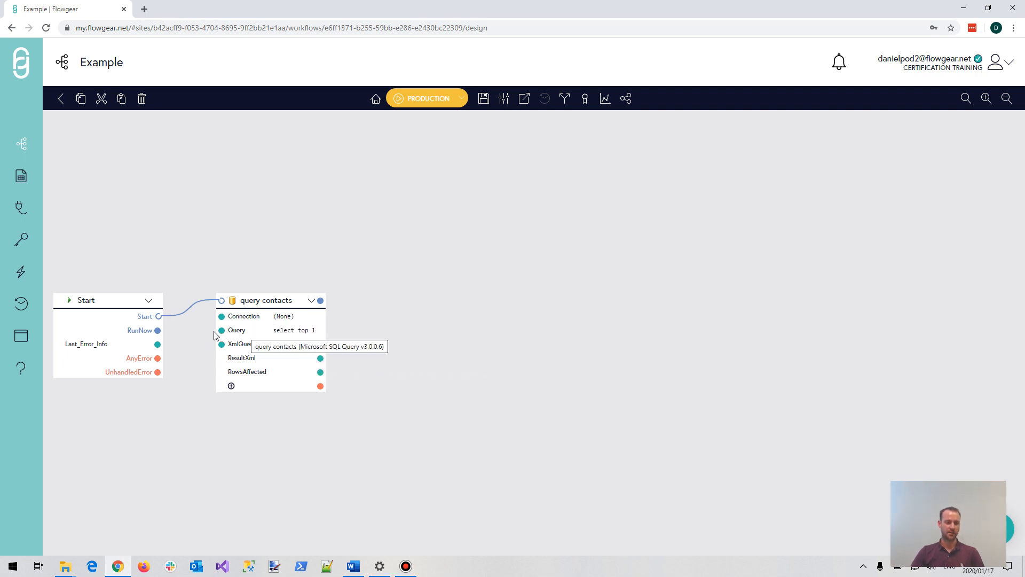
{"action": "left_click", "coordinate": [282, 332]}
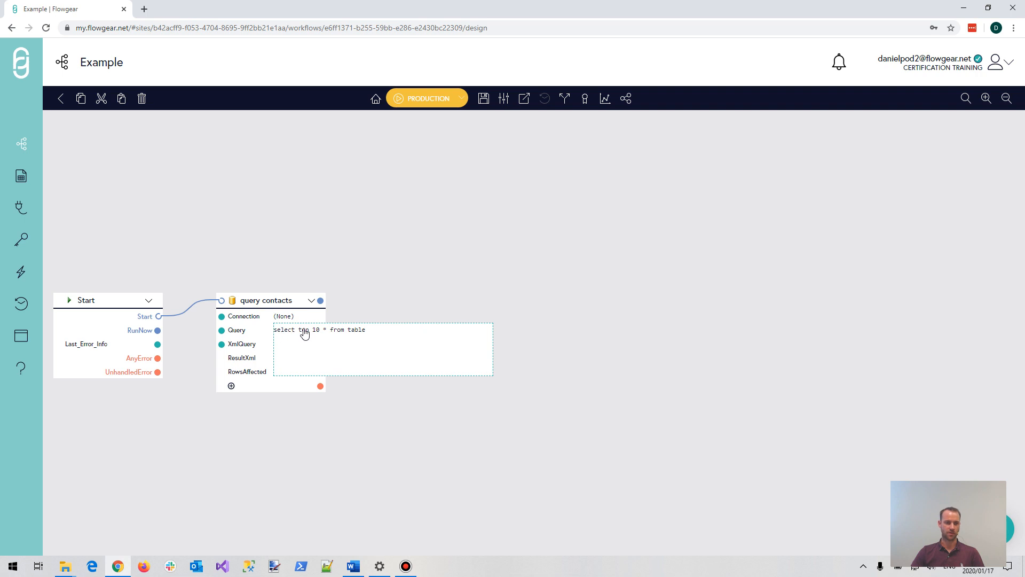
{"action": "left_click", "coordinate": [370, 303]}
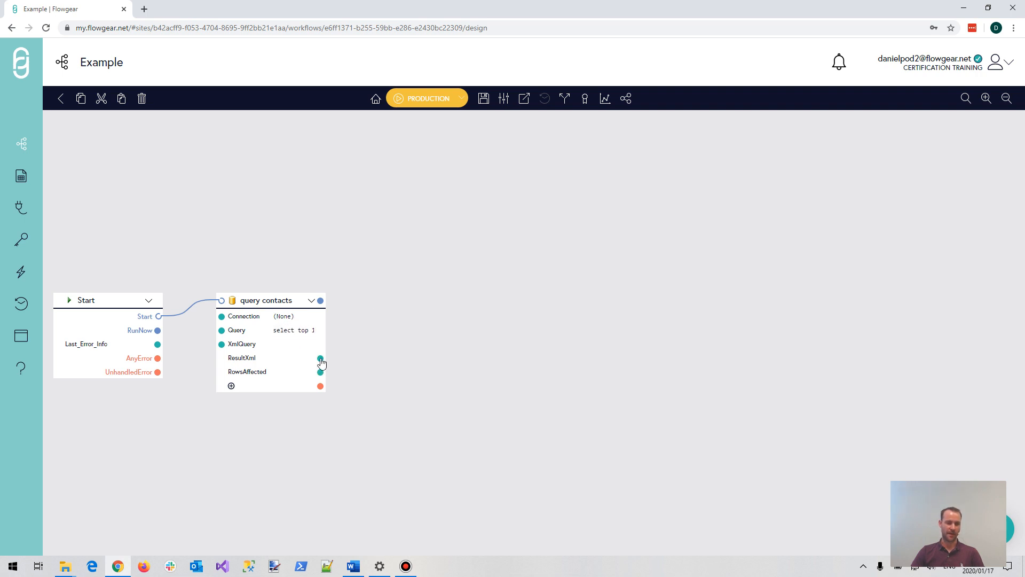
{"action": "left_click_drag", "start_coordinate": [320, 359], "coordinate": [390, 335]}
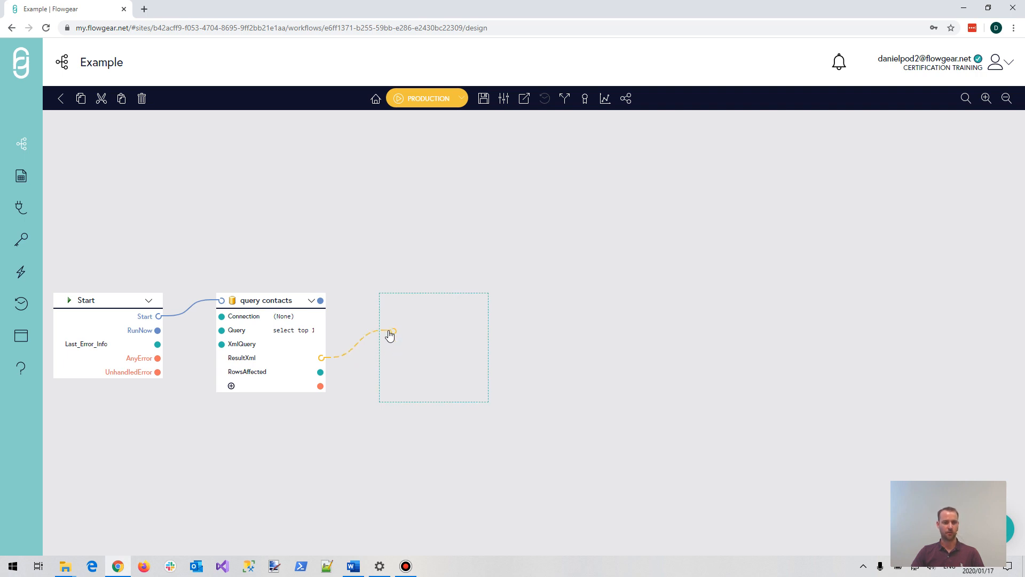
{"action": "left_click_drag", "start_coordinate": [390, 334], "coordinate": [388, 334]}
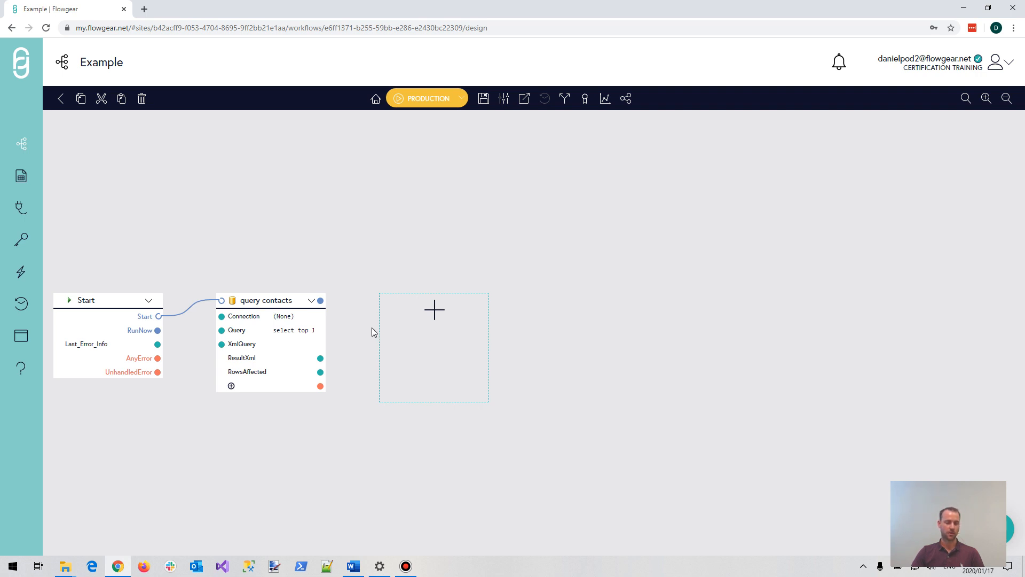
Open the query contacts node's Connection property and view the site's Connections page in a separate browser tab before returning.
{"action": "left_click", "coordinate": [312, 318]}
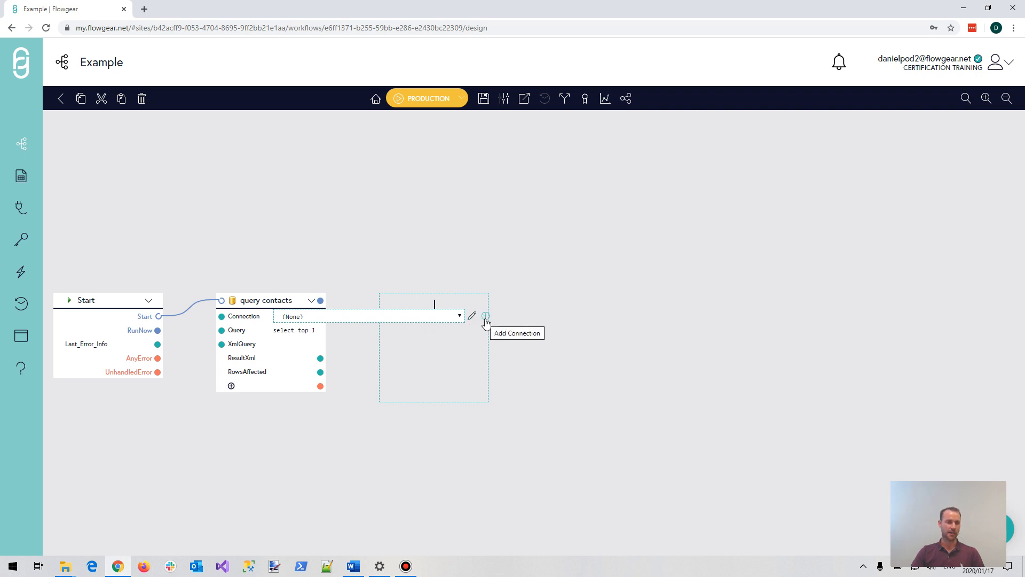
{"action": "middle_click", "coordinate": [20, 219]}
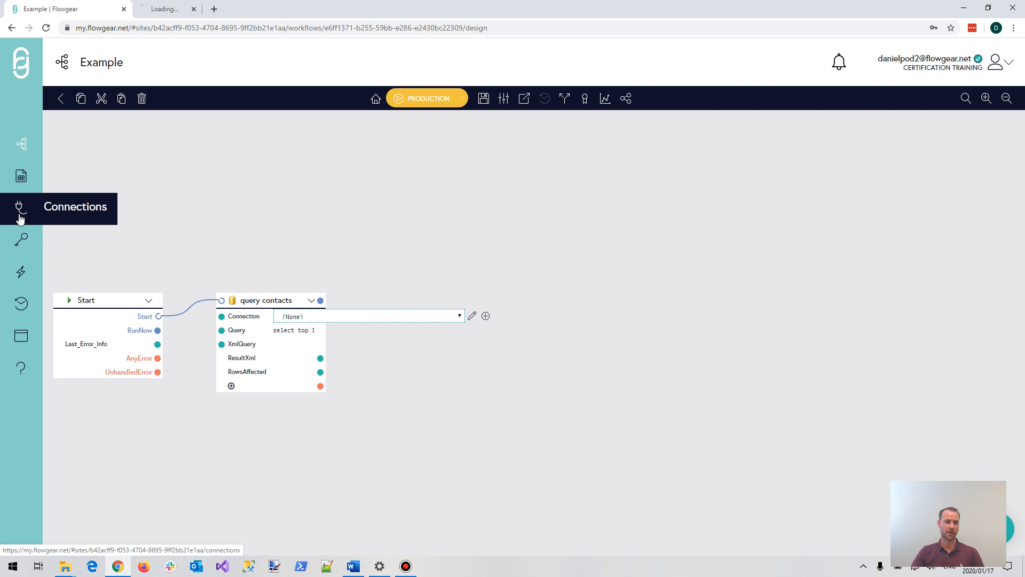
{"action": "left_click", "coordinate": [178, 11]}
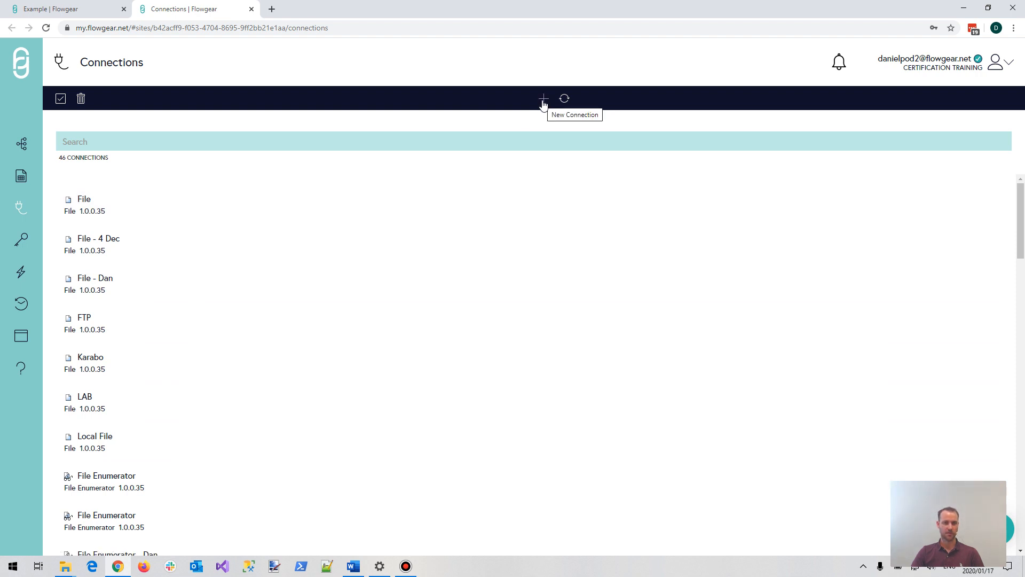
{"action": "left_click", "coordinate": [91, 18]}
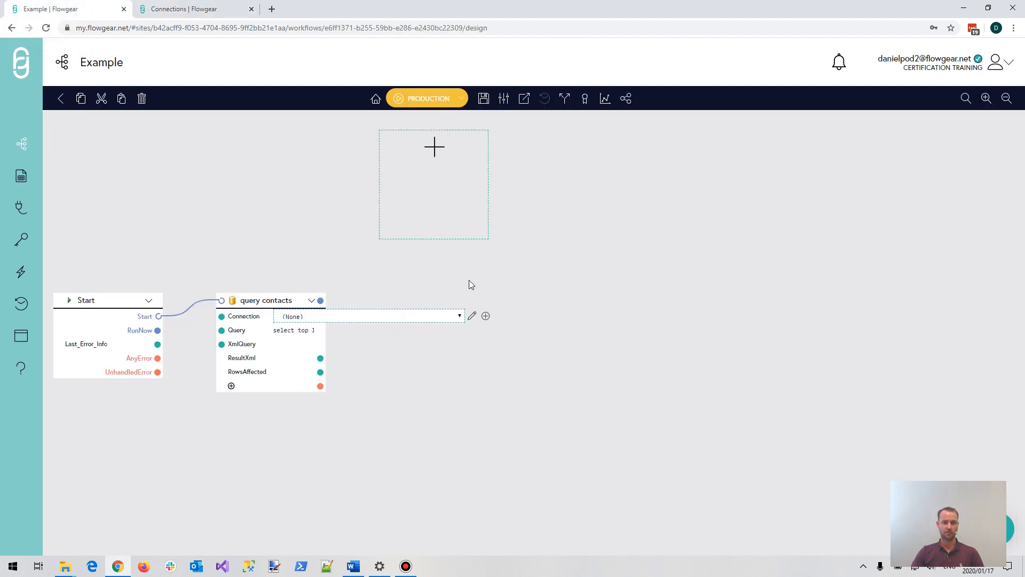
Add a new Microsoft SQL Query connection to the query contacts node and open its settings for editing.
{"action": "left_click", "coordinate": [486, 317]}
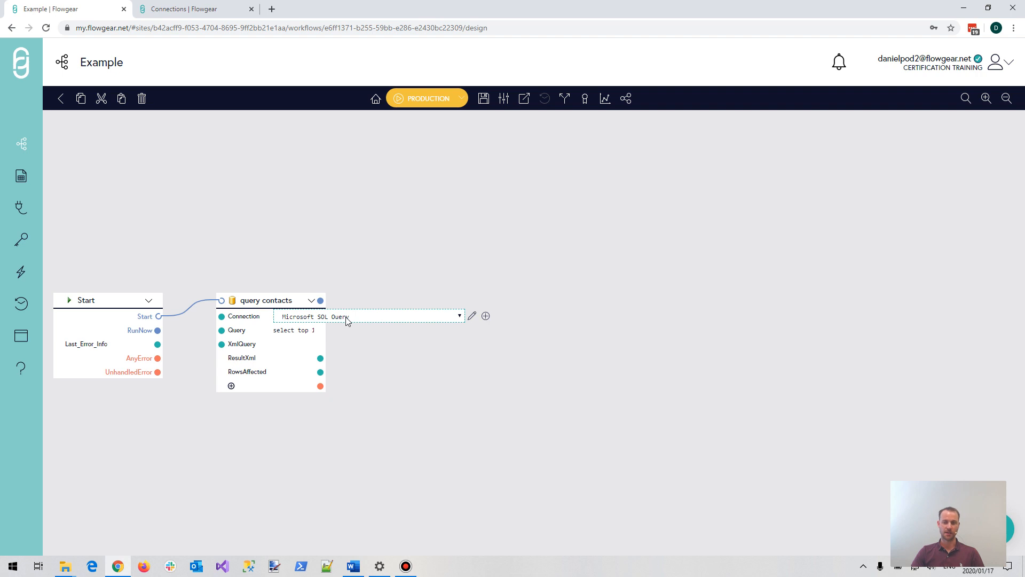
{"action": "left_click", "coordinate": [407, 316]}
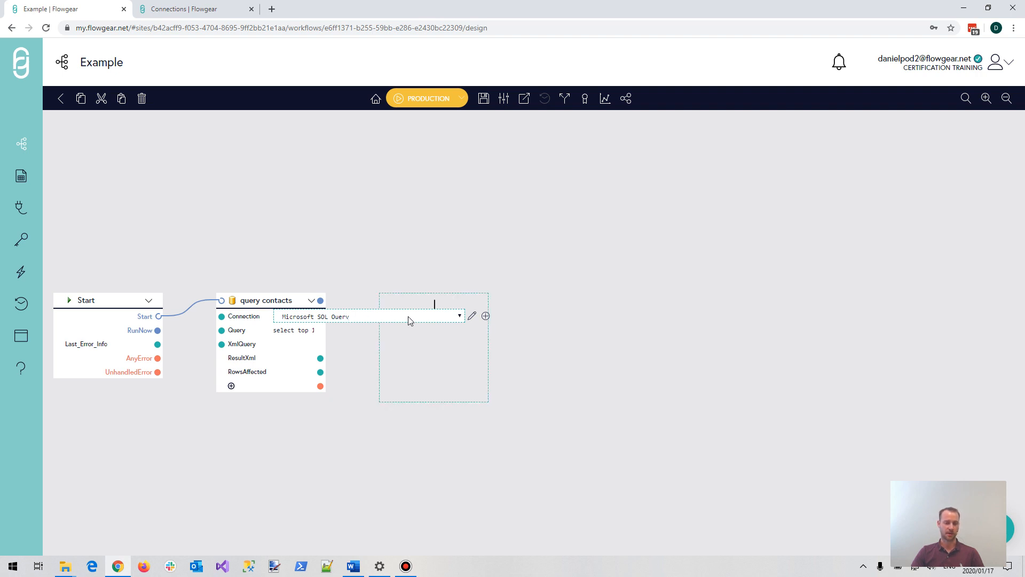
{"action": "left_click", "coordinate": [472, 320]}
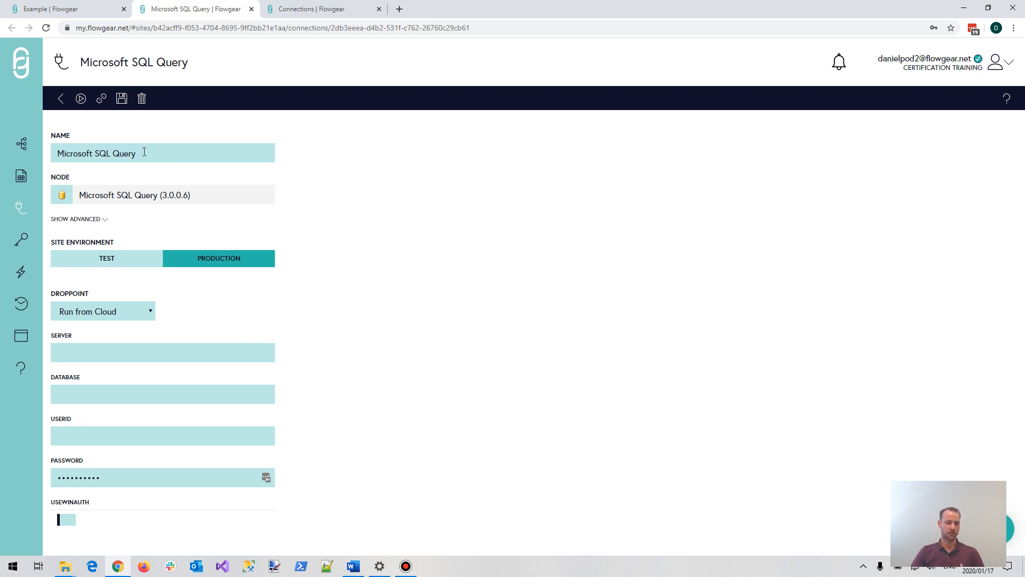
{"action": "left_click_drag", "start_coordinate": [137, 154], "coordinate": [54, 155]}
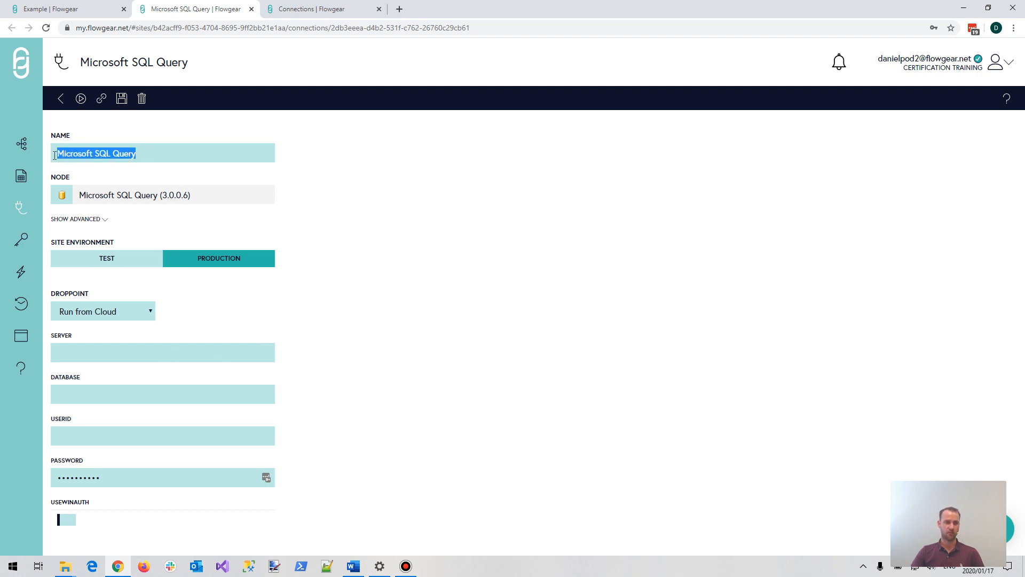
{"action": "left_click", "coordinate": [155, 153]}
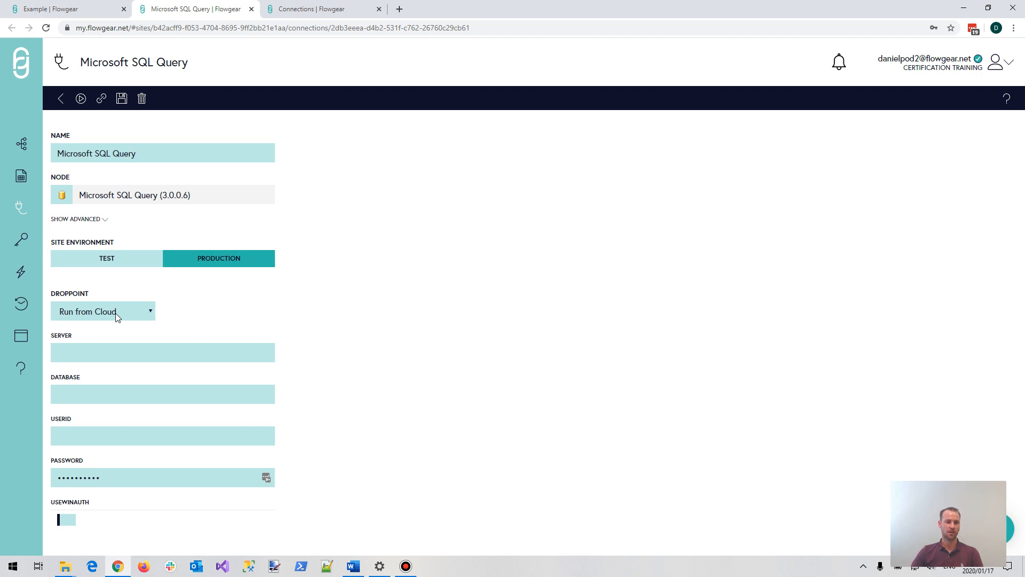
Open the DropPoints page in a separate browser tab, view the option for adding a DropPoint, and refresh the list.
{"action": "middle_click", "coordinate": [20, 277]}
{"action": "left_click", "coordinate": [313, 10]}
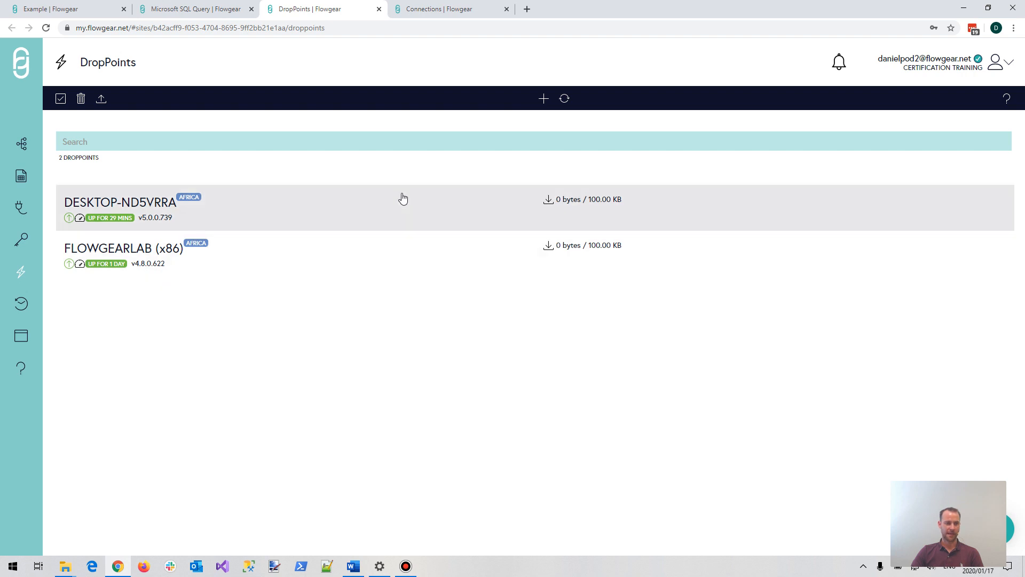
{"action": "left_click", "coordinate": [544, 101]}
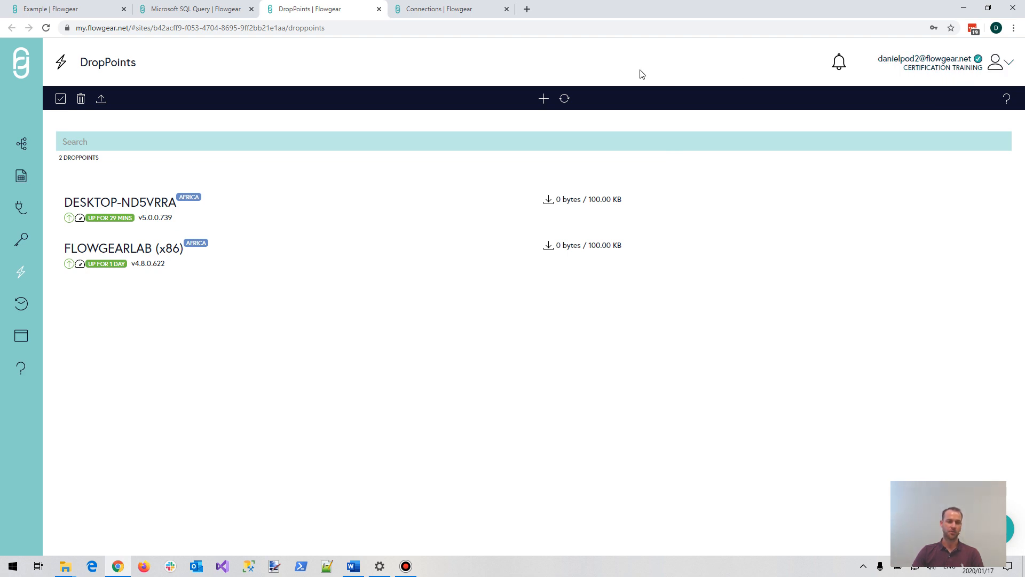
{"action": "left_click", "coordinate": [567, 100]}
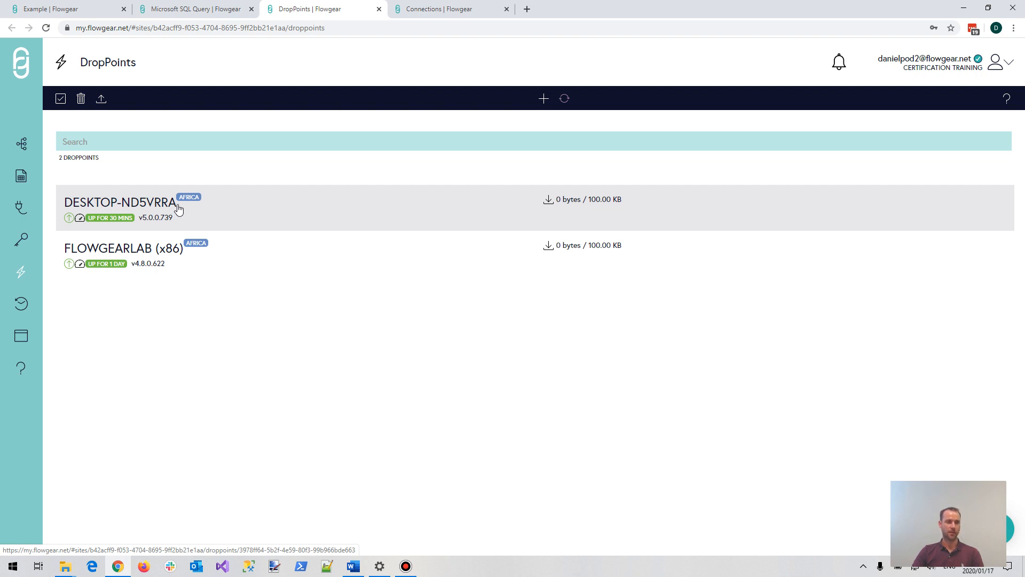
Set the Microsoft SQL Query connection's DropPoint to DESKTOP-ND5VRRA.
{"action": "left_click", "coordinate": [194, 10]}
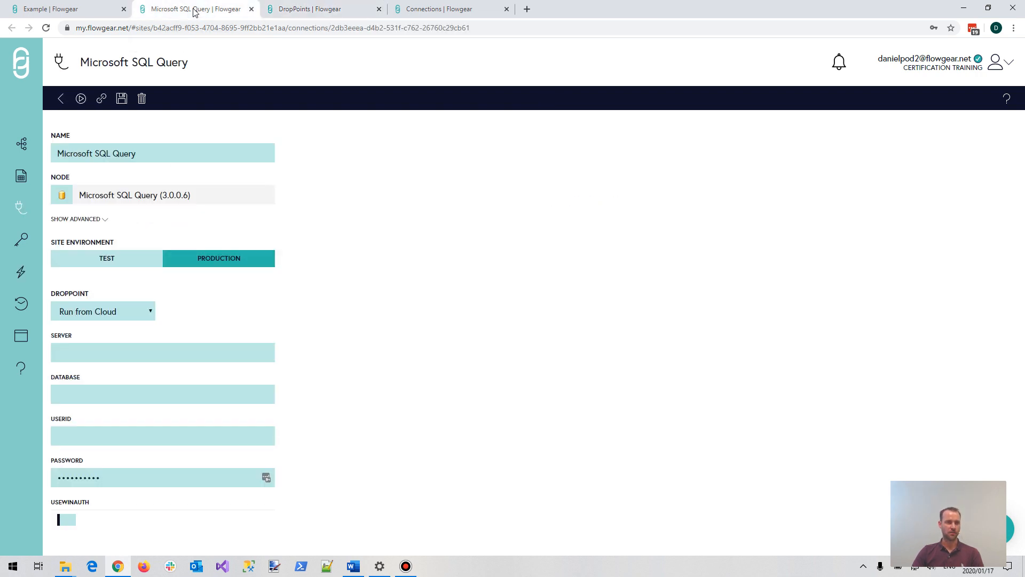
{"action": "left_click", "coordinate": [117, 310]}
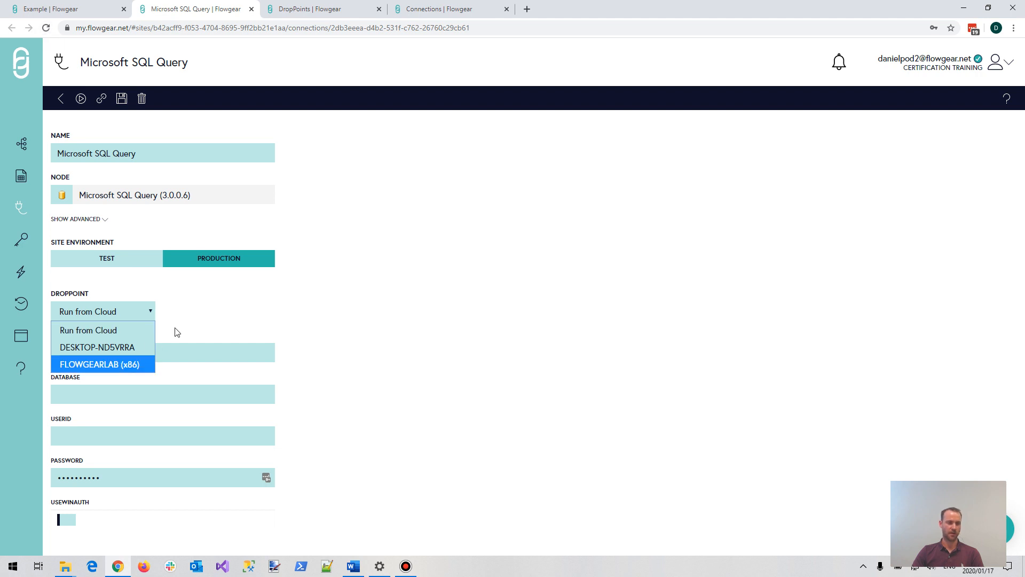
{"action": "left_click", "coordinate": [124, 347]}
Set the connection's server to (local), database to demodb and user ID to sa, and enter the database password.
{"action": "left_click", "coordinate": [142, 350]}
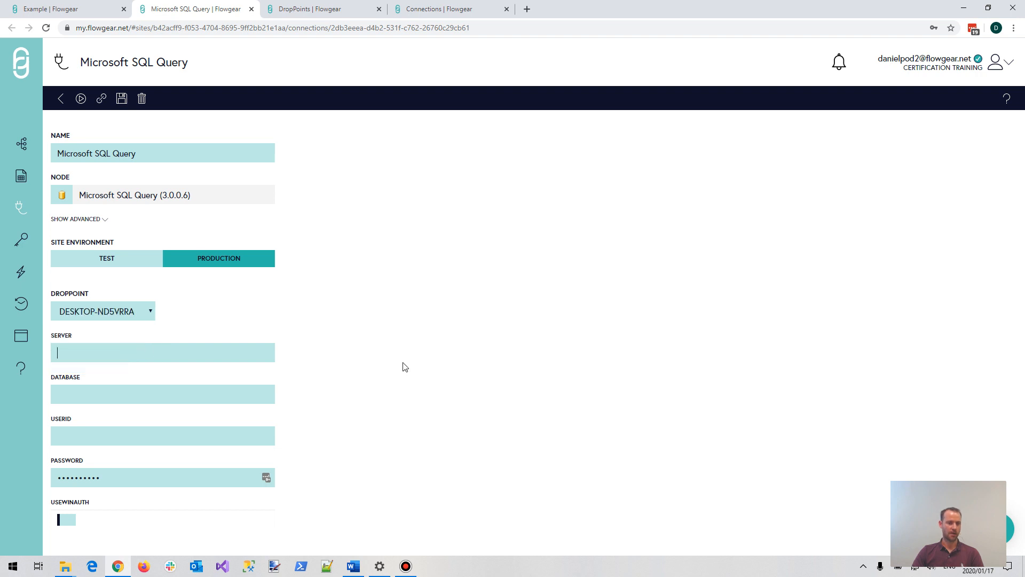
{"action": "type", "text": "(local)"}
{"action": "type", "text": "demodb"}
{"action": "key", "text": "Tab"}
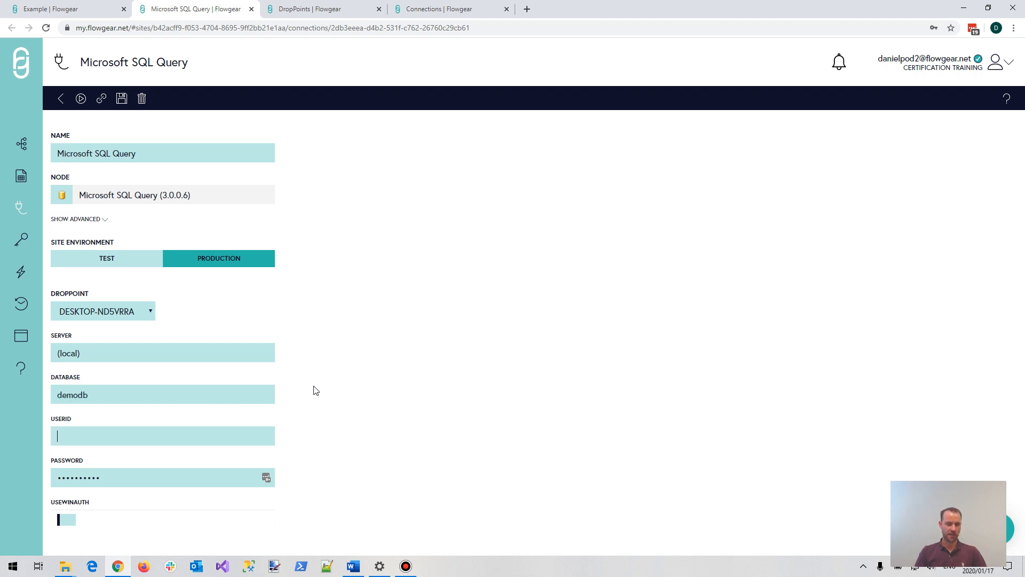
{"action": "type", "text": "sa"}
{"action": "key", "text": "Tab"}
{"action": "type", "text": "********"}
Test and save the Microsoft SQL Query connection, returning to the Example workflow.
{"action": "left_click", "coordinate": [80, 104]}
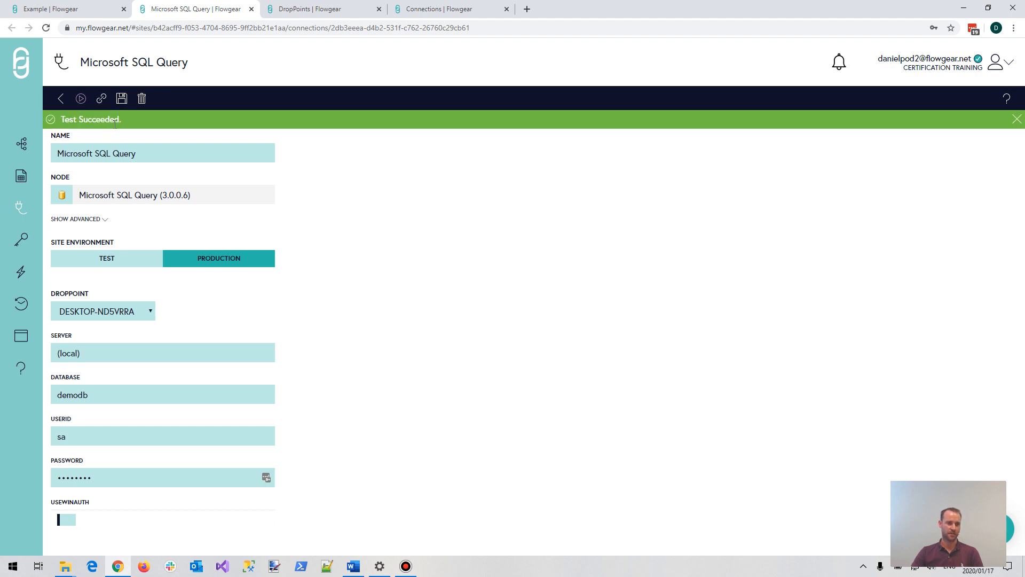
{"action": "left_click", "coordinate": [122, 103]}
{"action": "left_click", "coordinate": [83, 10]}
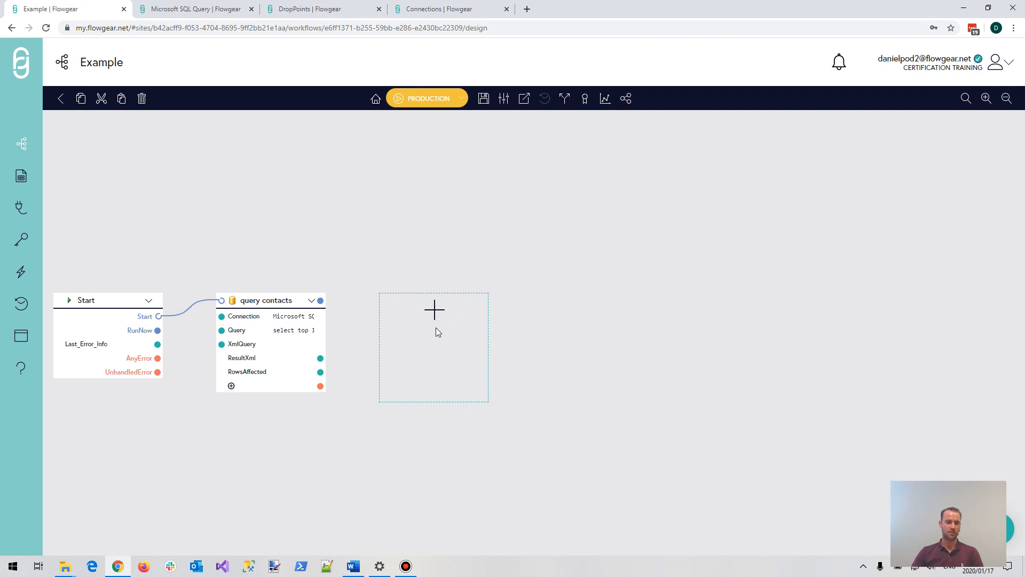
Change the query of the query contacts node to select top 10 * from contacts and accept the edit.
{"action": "left_click", "coordinate": [309, 336]}
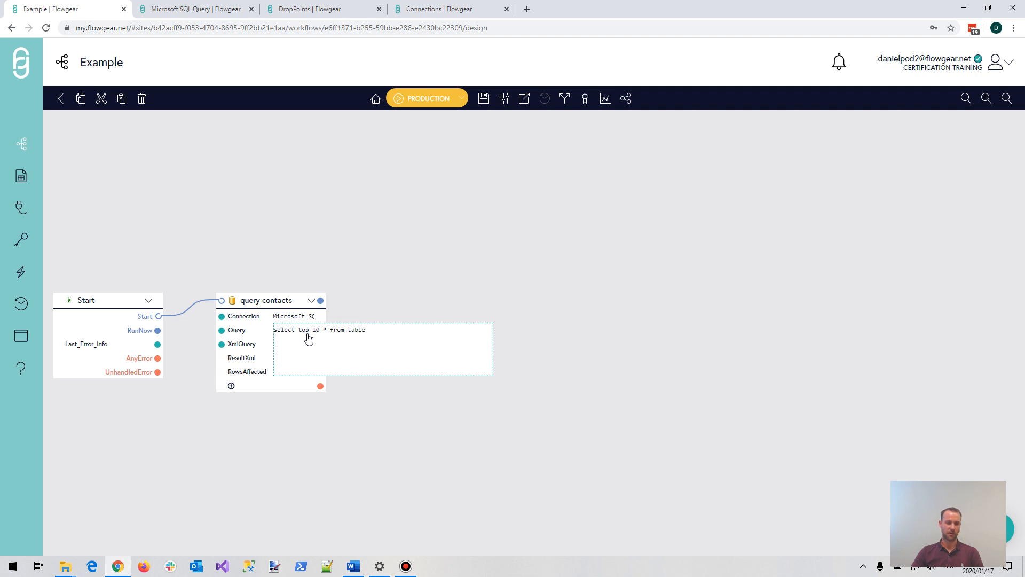
{"action": "left_click", "coordinate": [308, 336]}
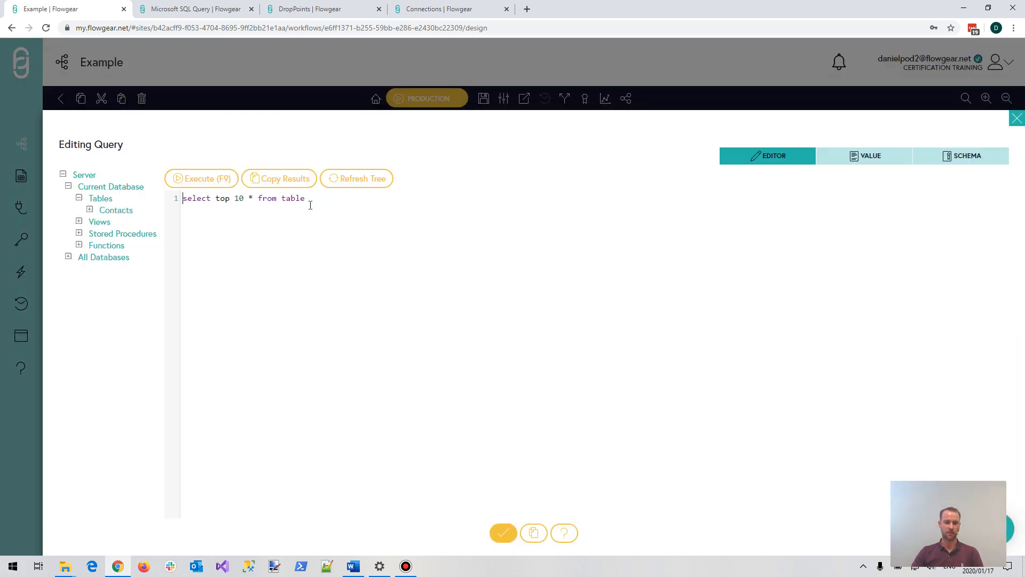
{"action": "double_click", "coordinate": [301, 201]}
{"action": "type", "text": "contac"}
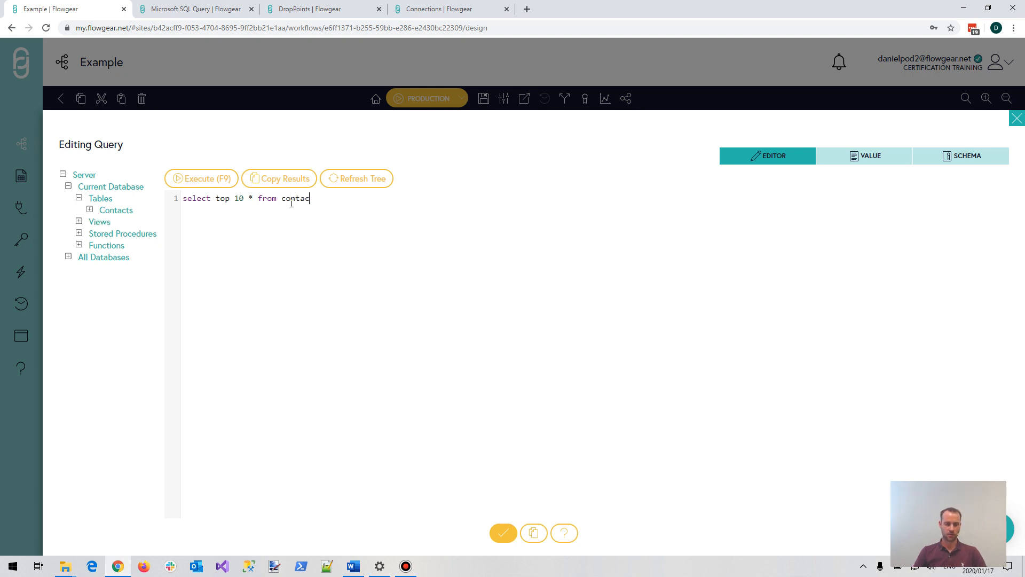
{"action": "type", "text": "ts"}
{"action": "left_click", "coordinate": [505, 534]}
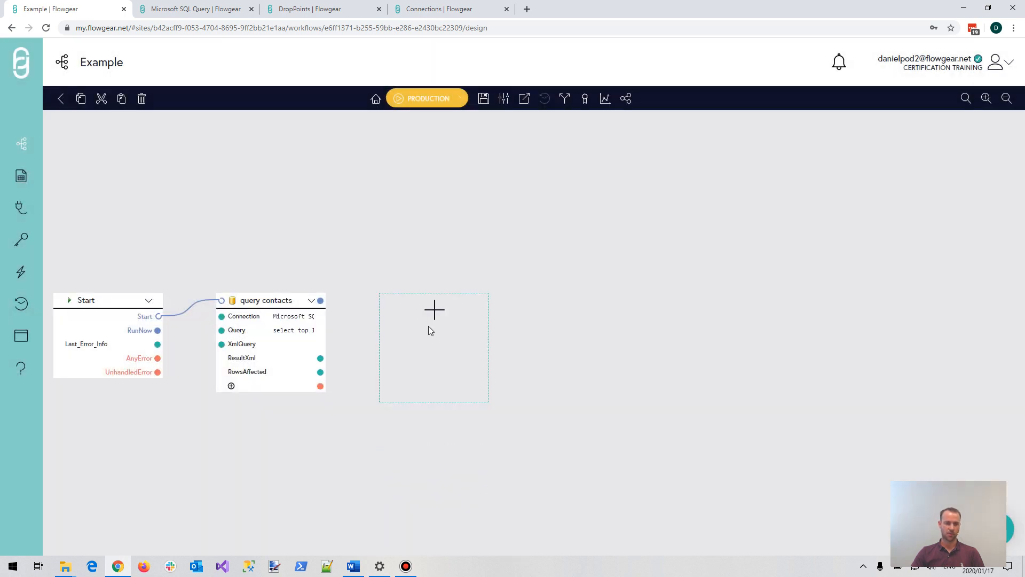
Run the Example workflow and select the query contacts entry in the run log to display its property names.
{"action": "left_click", "coordinate": [309, 320]}
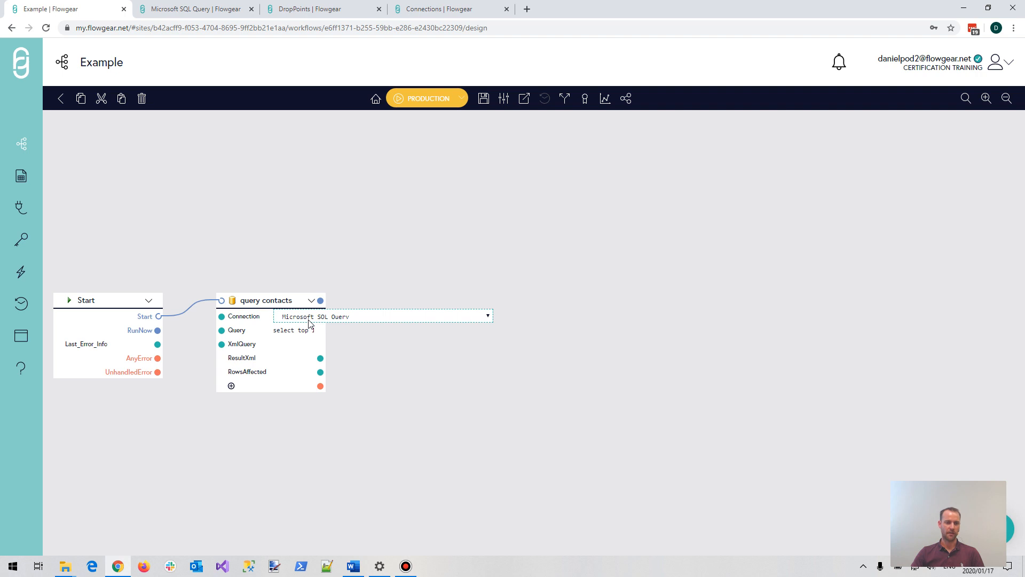
{"action": "mouse_move", "coordinate": [309, 334]}
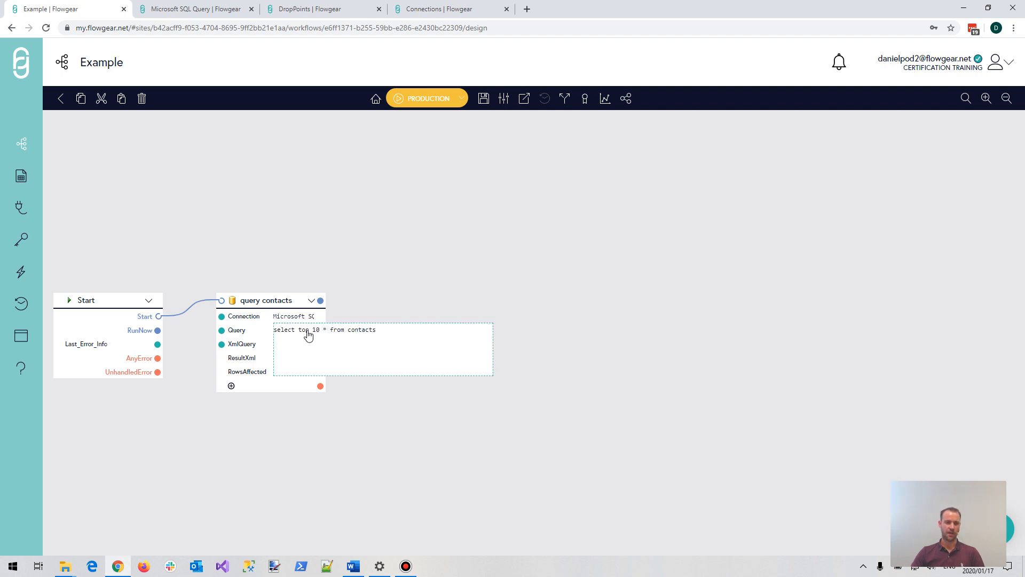
{"action": "left_click", "coordinate": [424, 102]}
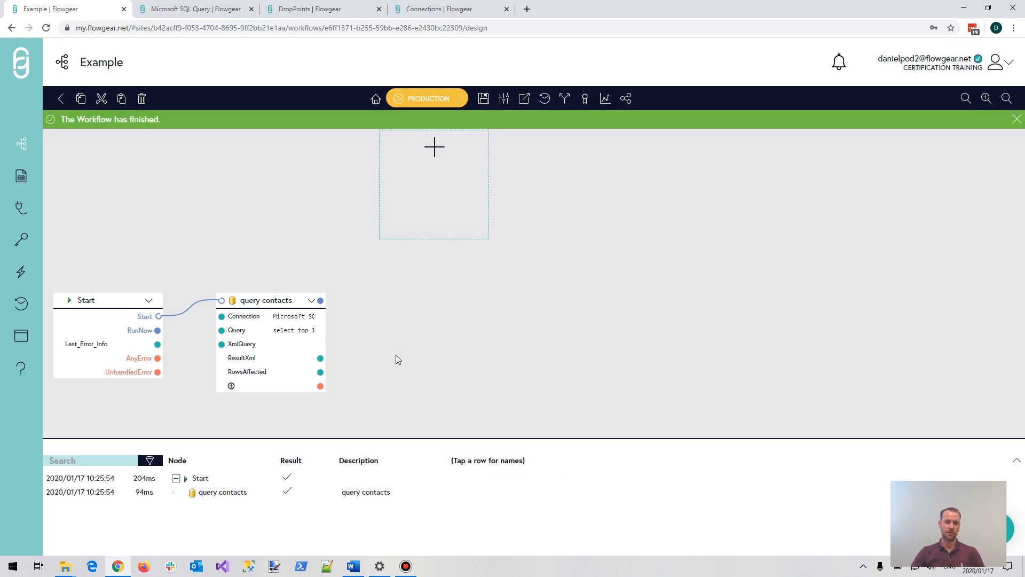
{"action": "left_click", "coordinate": [96, 482]}
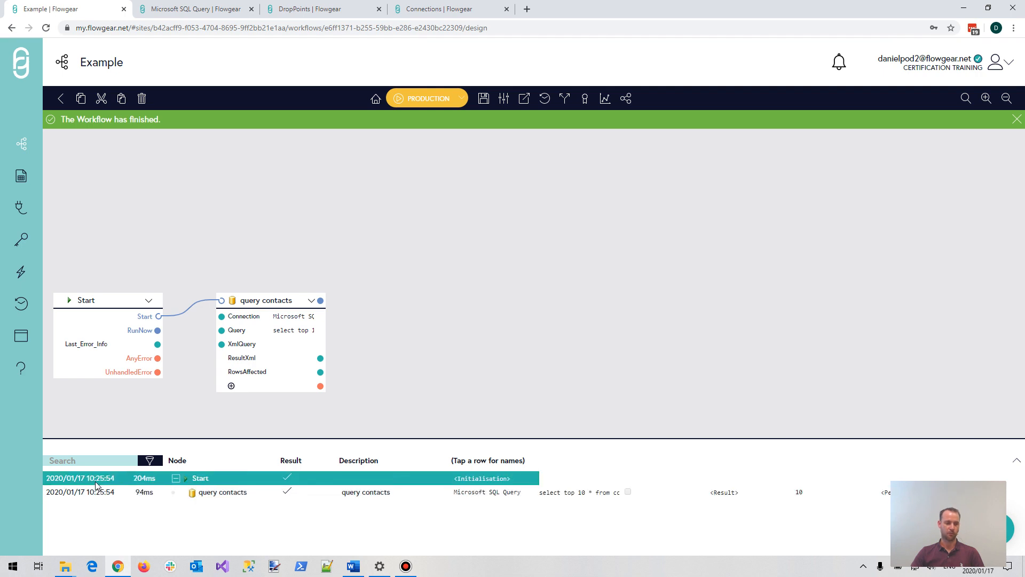
{"action": "left_click", "coordinate": [101, 493]}
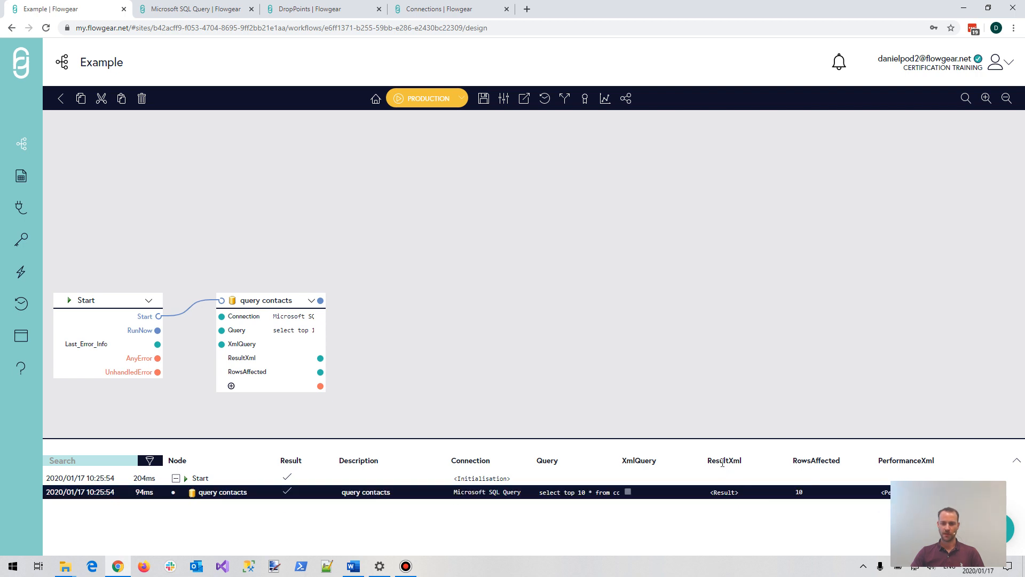
{"action": "left_click_drag", "start_coordinate": [706, 462], "coordinate": [748, 461]}
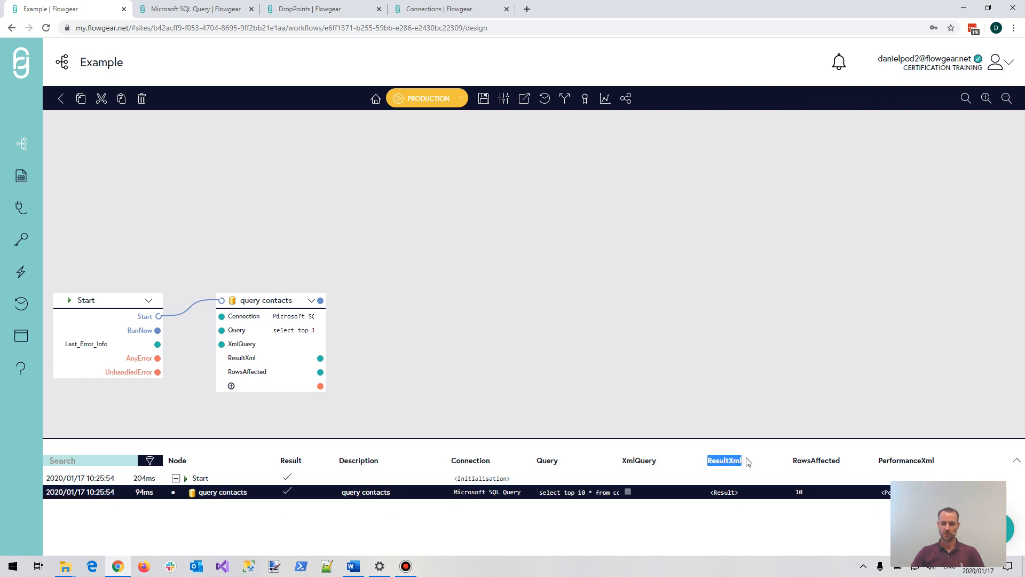
Examine the ResultXml of the query contacts run as a table and as raw XML, then close it.
{"action": "left_click", "coordinate": [727, 498]}
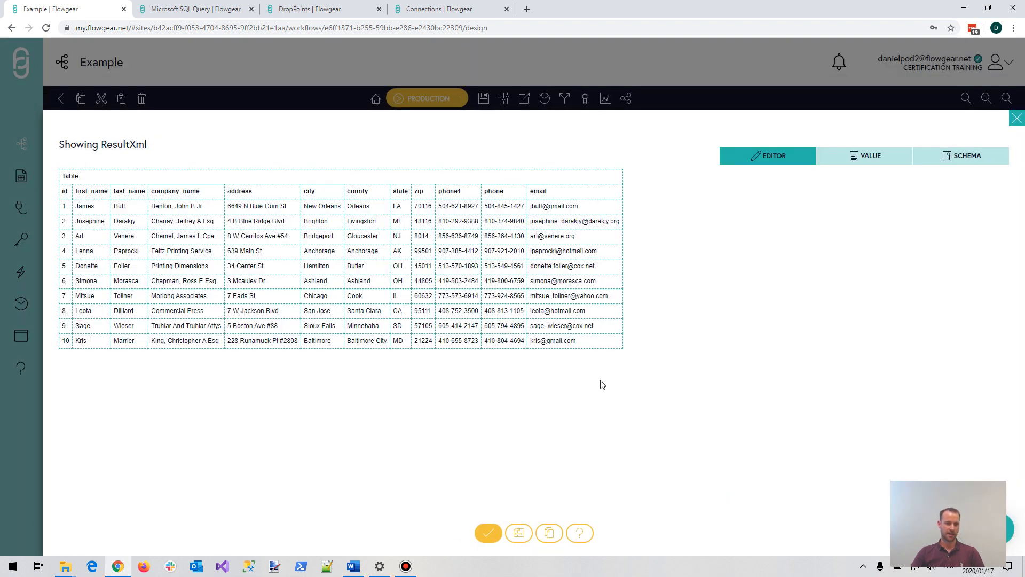
{"action": "left_click", "coordinate": [869, 164]}
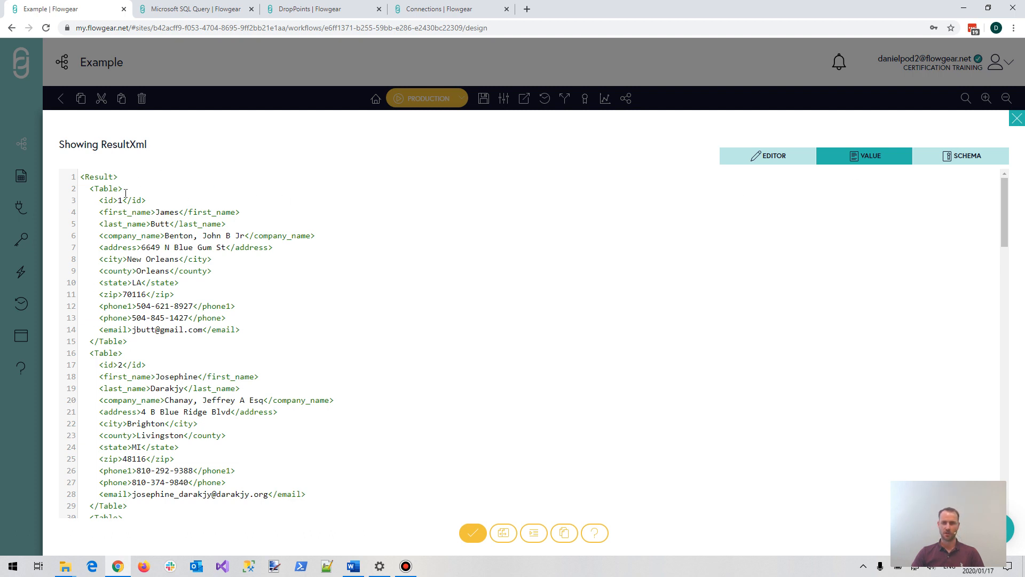
{"action": "left_click", "coordinate": [768, 157]}
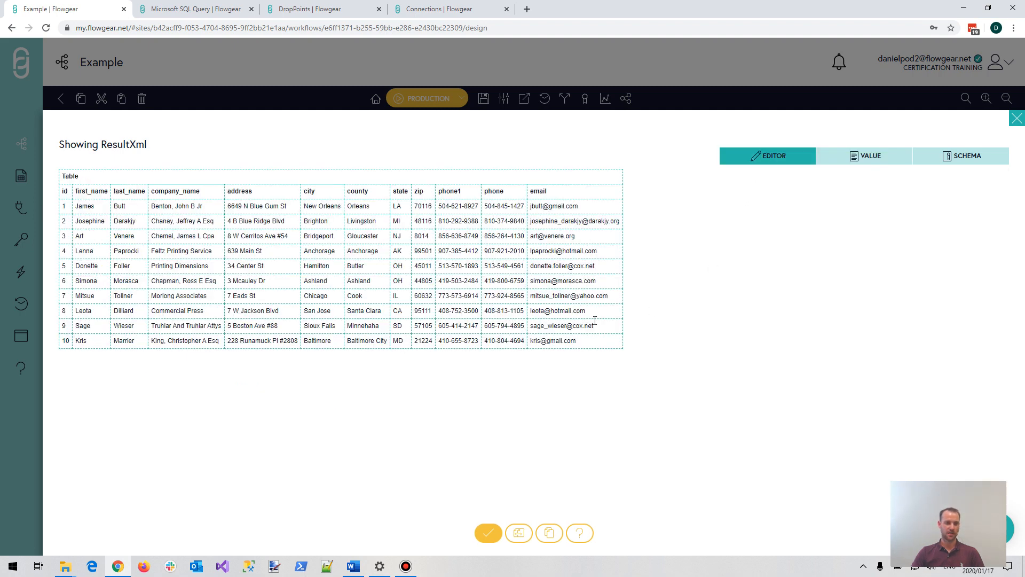
{"action": "left_click", "coordinate": [1016, 122]}
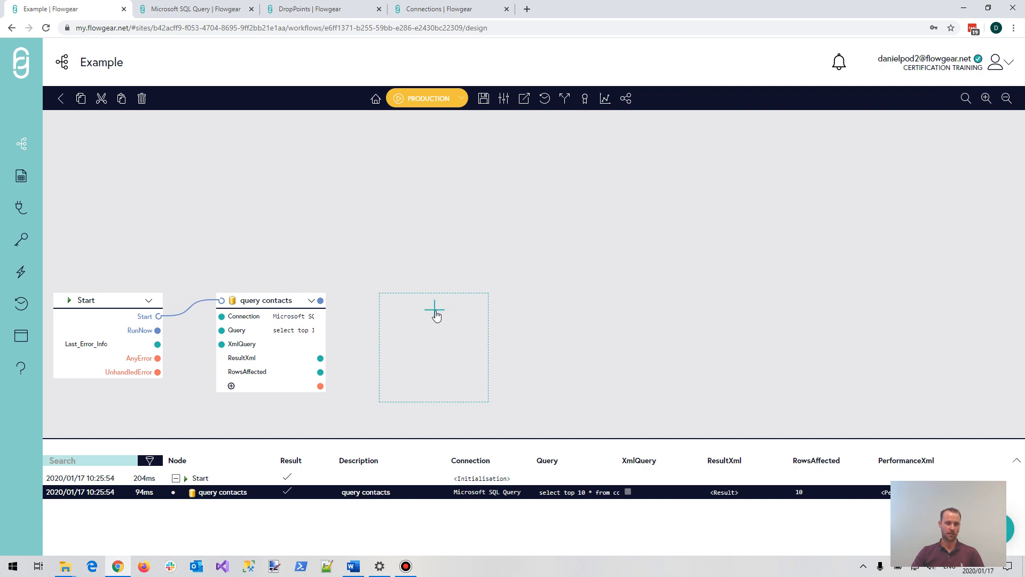
Add a File node to the workflow beside the query contacts node.
{"action": "left_click", "coordinate": [434, 311]}
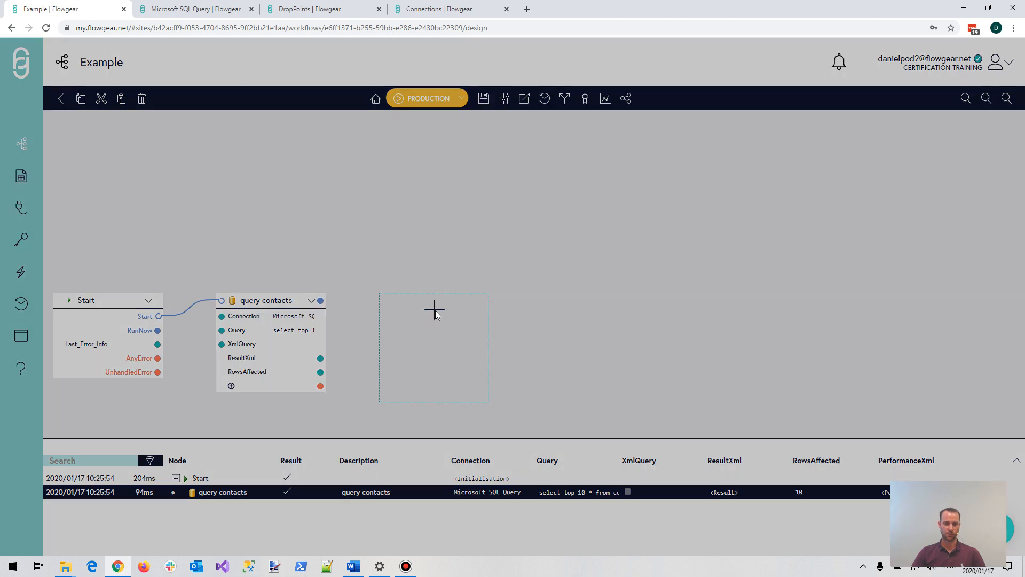
{"action": "type", "text": "fil"}
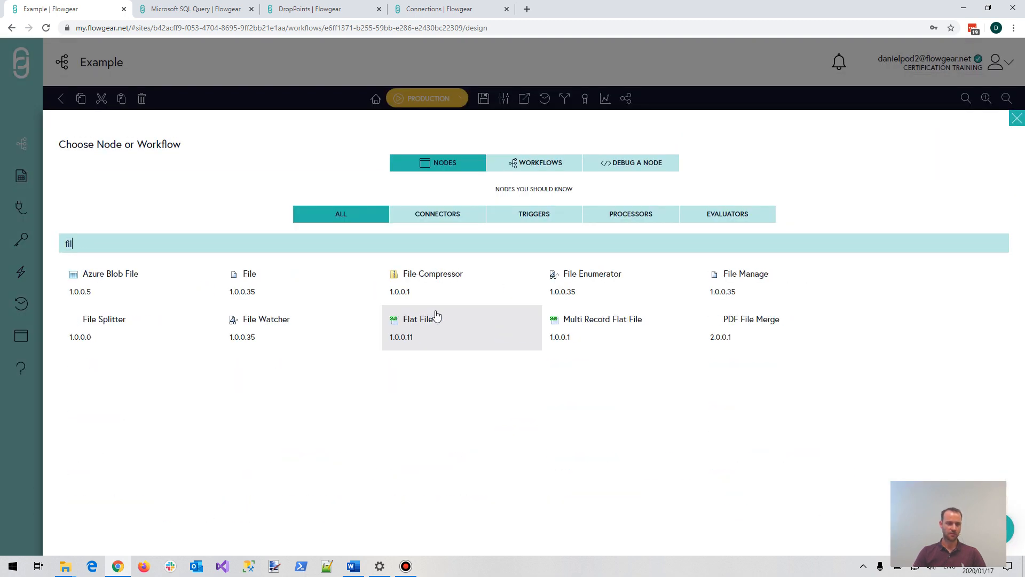
{"action": "left_click", "coordinate": [302, 289]}
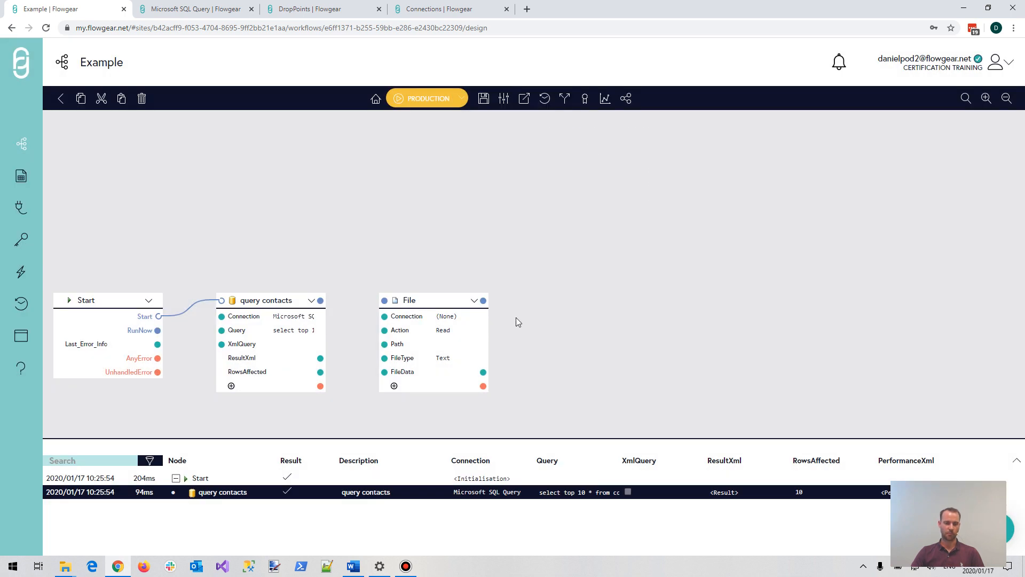
Set the File node's action to Write and its path to d:\temp\contacts.xml.
{"action": "left_click", "coordinate": [477, 319]}
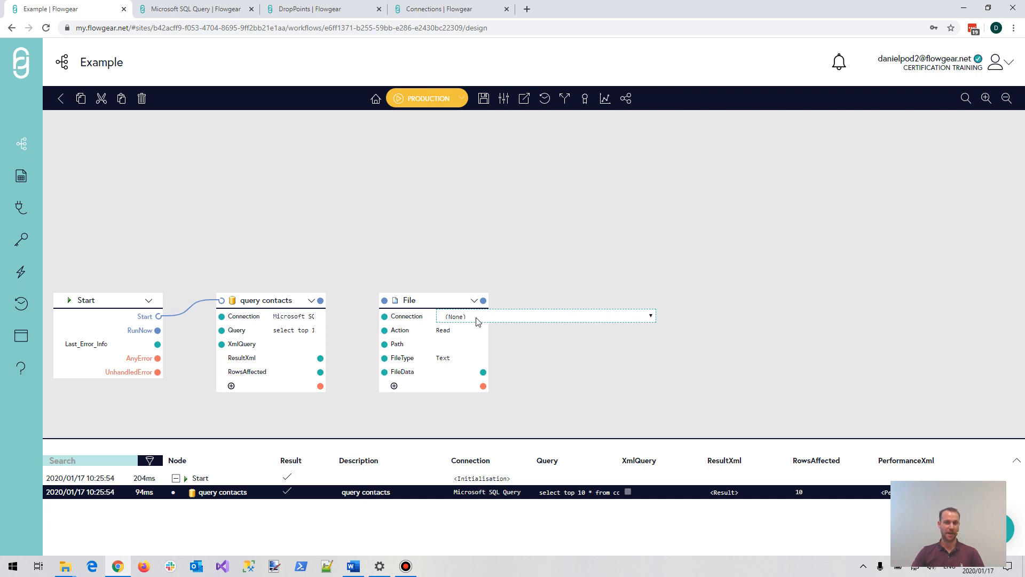
{"action": "left_click", "coordinate": [461, 331]}
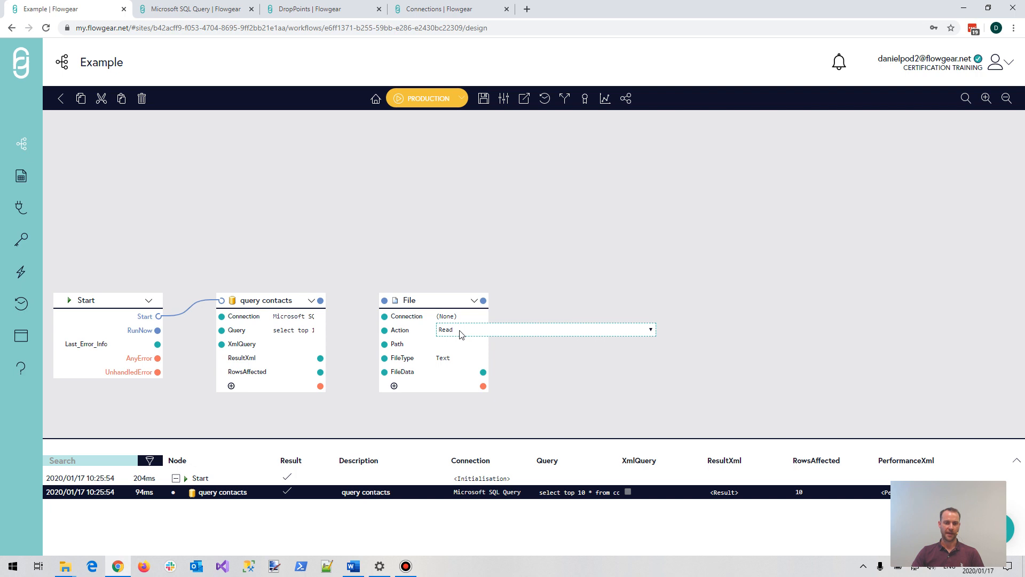
{"action": "left_click", "coordinate": [461, 331]}
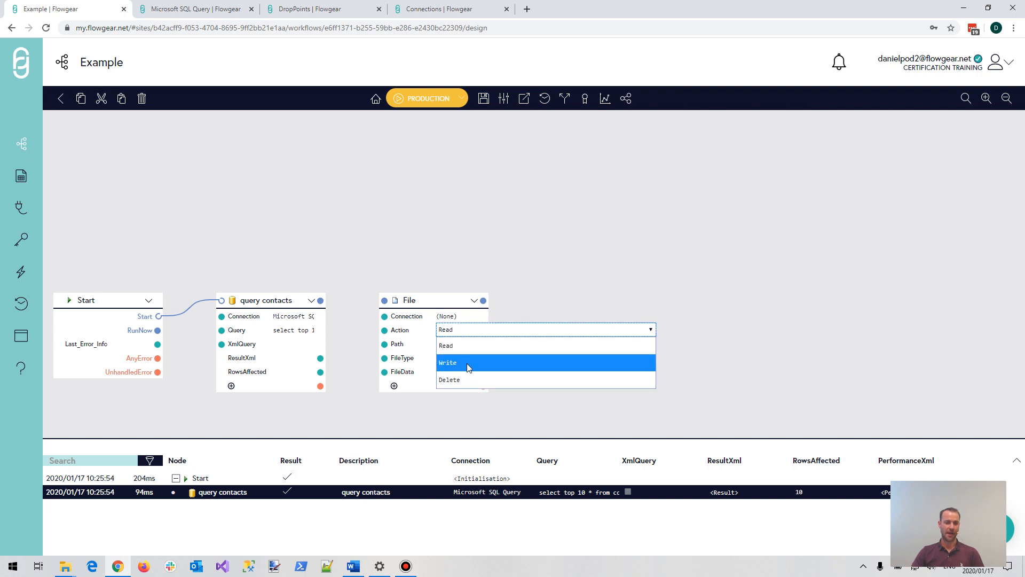
{"action": "left_click", "coordinate": [467, 363]}
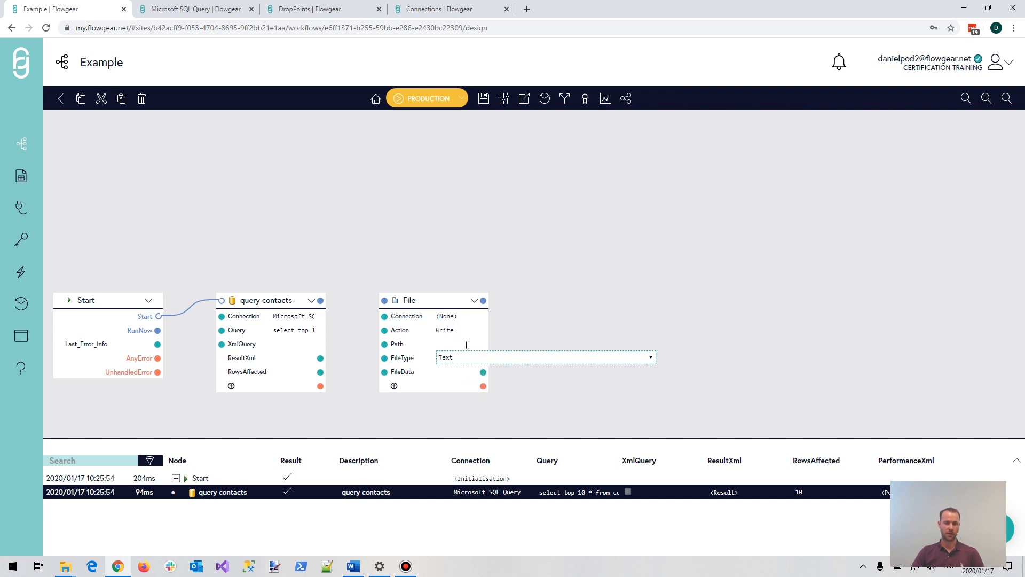
{"action": "left_click", "coordinate": [466, 343]}
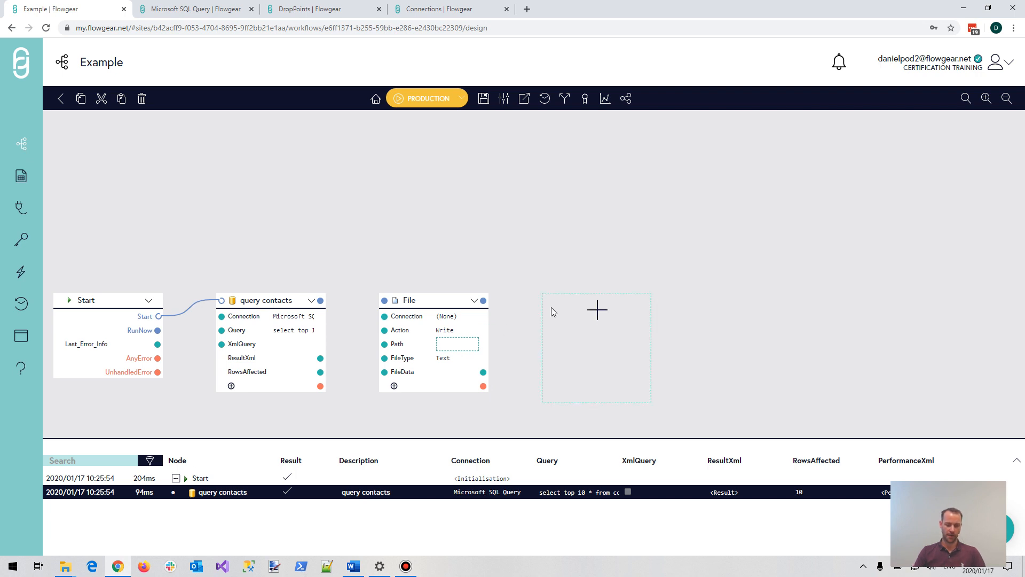
{"action": "type", "text": "d:\\temp"}
{"action": "type", "text": "\\"}
{"action": "type", "text": "contacts"}
{"action": "type", "text": ".xml"}
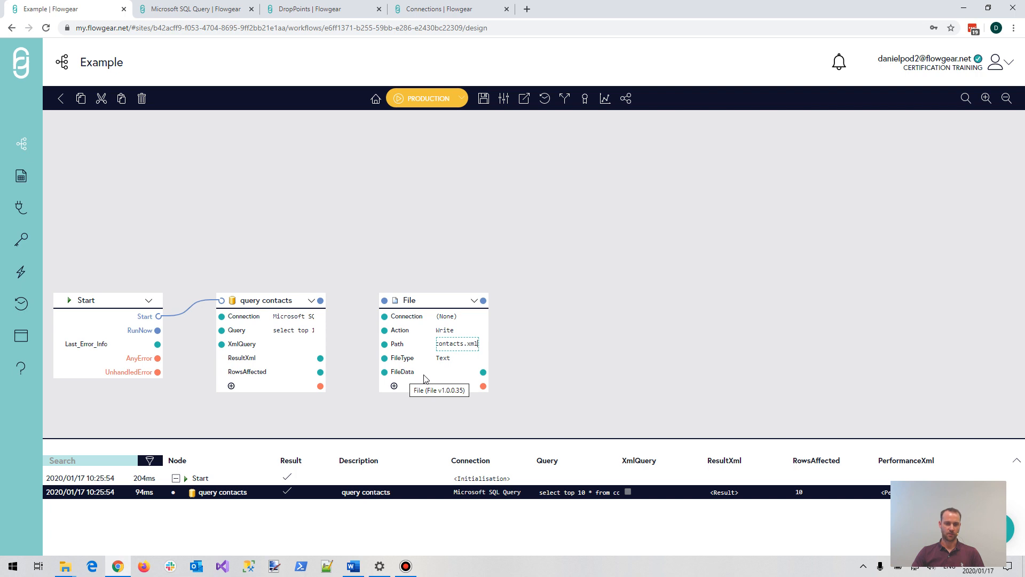
Add a new connection for the File node and open it for editing.
{"action": "left_click", "coordinate": [472, 318]}
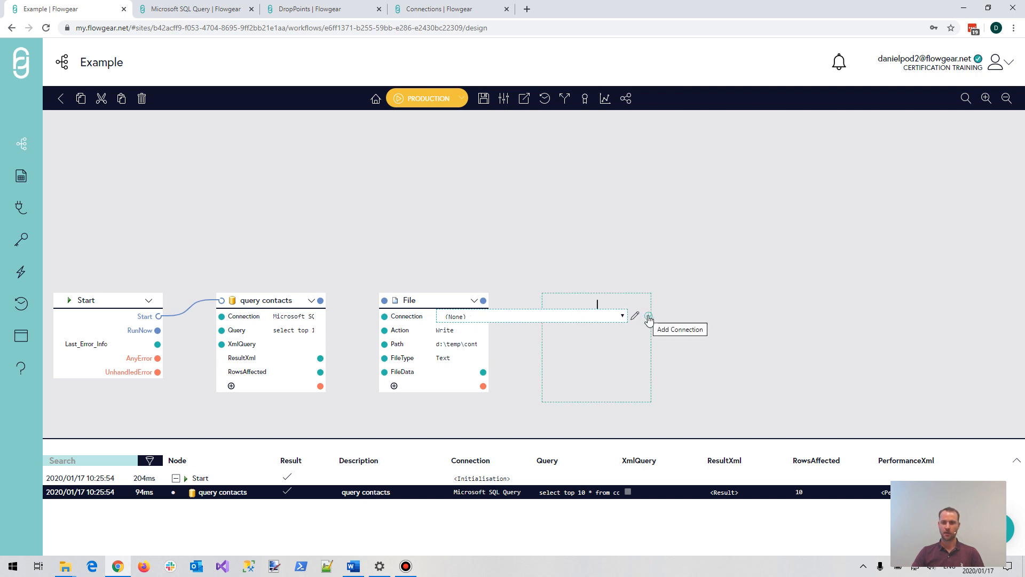
{"action": "left_click", "coordinate": [648, 319]}
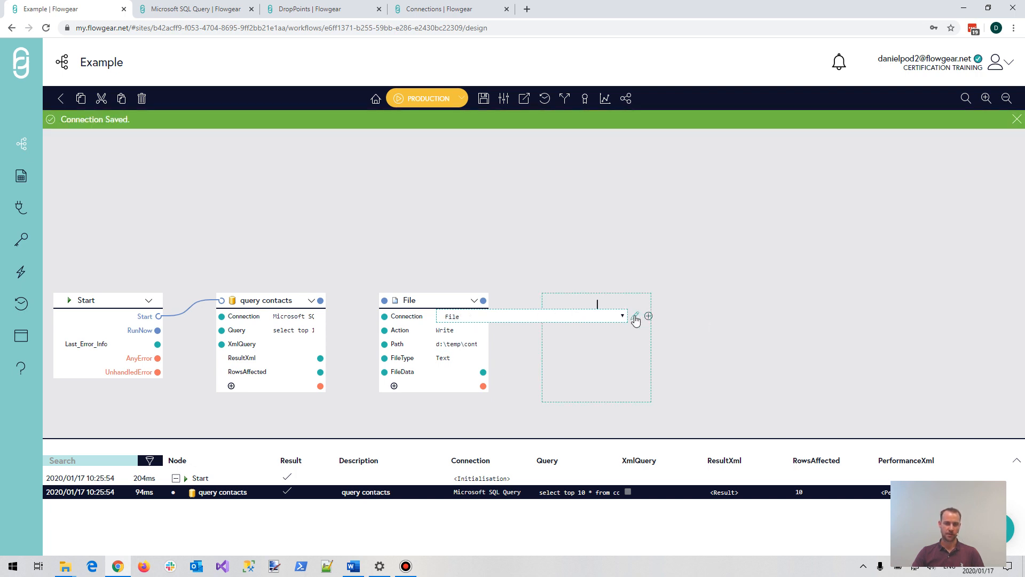
{"action": "left_click", "coordinate": [635, 318]}
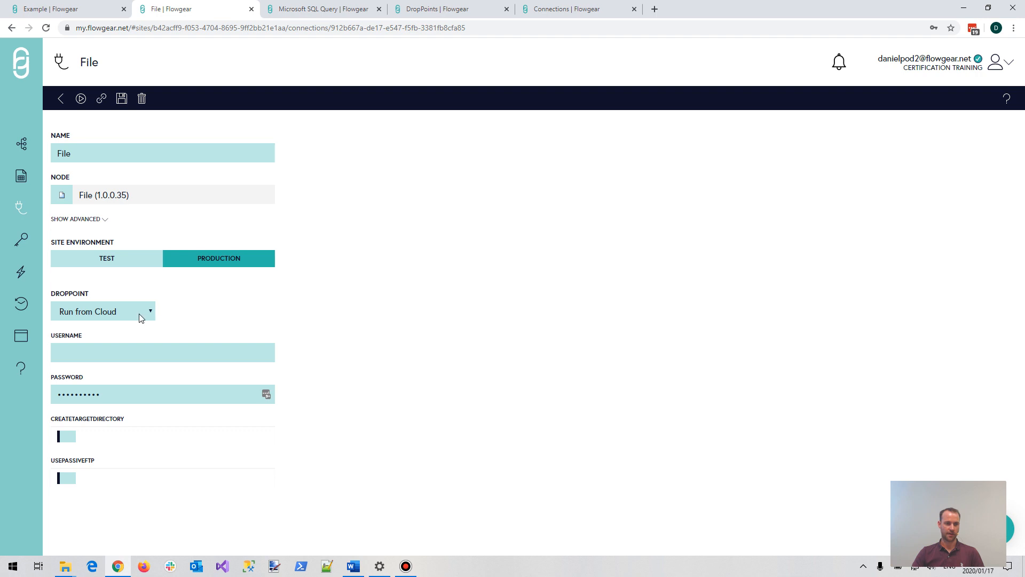
Set the File connection's DropPoint to DESKTOP-ND5VRRA and save it, returning to the Example workflow.
{"action": "left_click", "coordinate": [138, 310]}
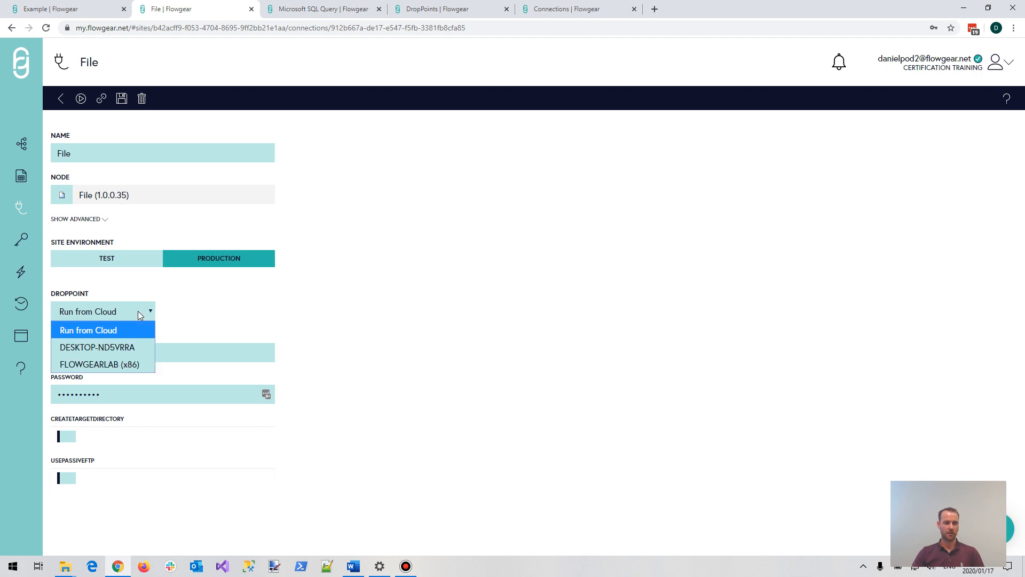
{"action": "left_click", "coordinate": [130, 347]}
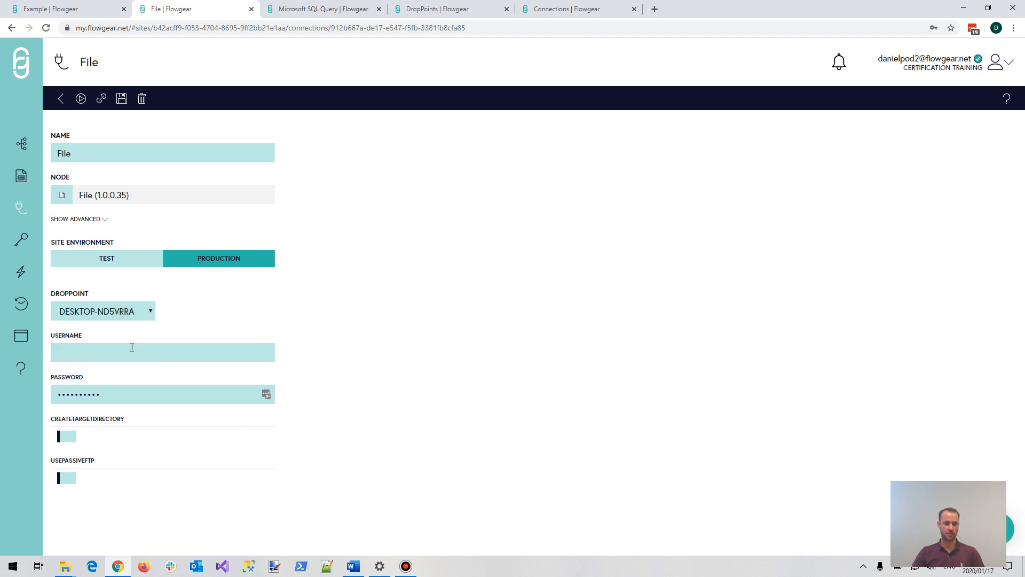
{"action": "left_click", "coordinate": [121, 99]}
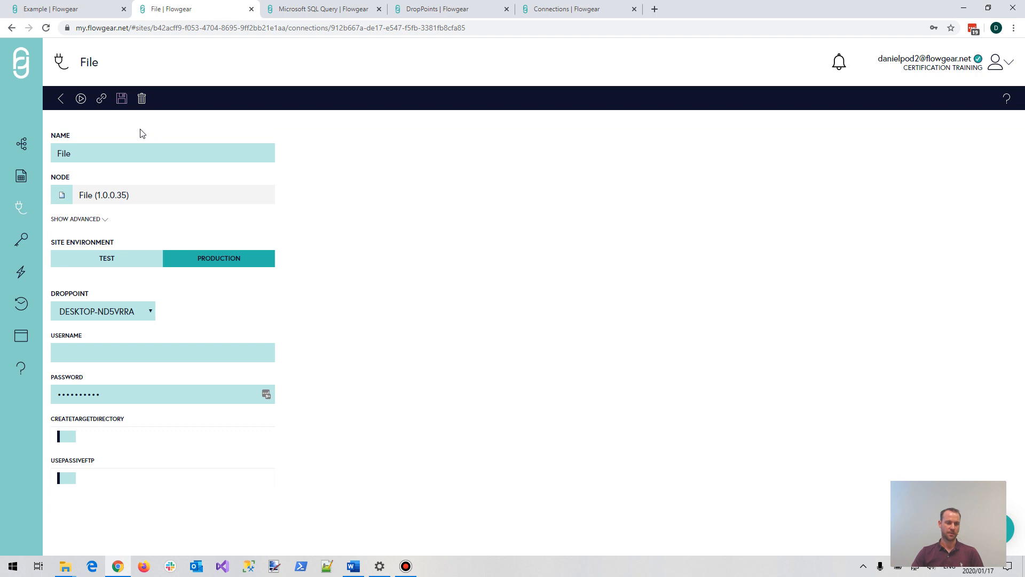
{"action": "left_click", "coordinate": [92, 15]}
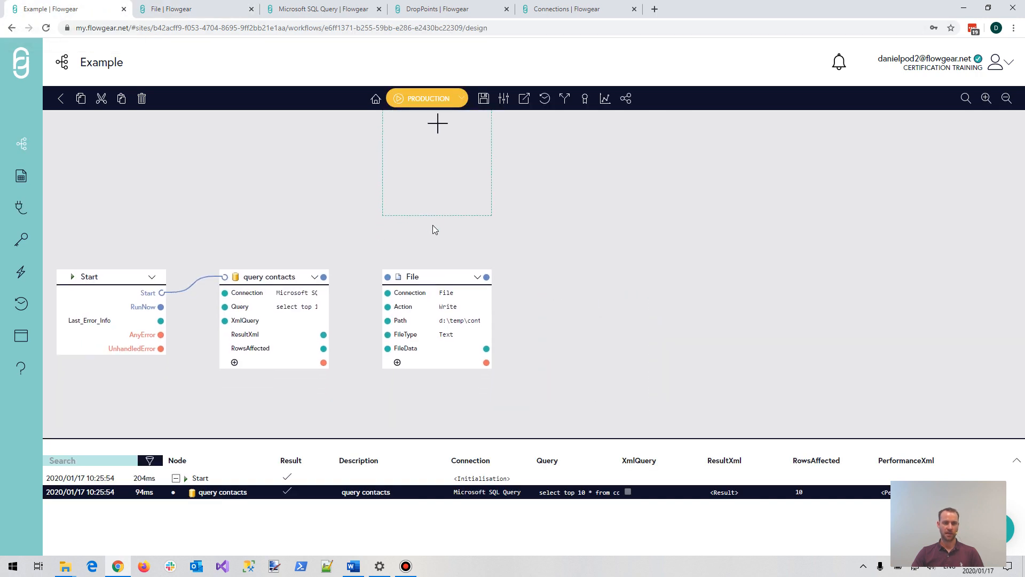
Link the execution flow from query contacts to the File node, and its ResultXml output to the FileData input.
{"action": "left_click", "coordinate": [472, 295]}
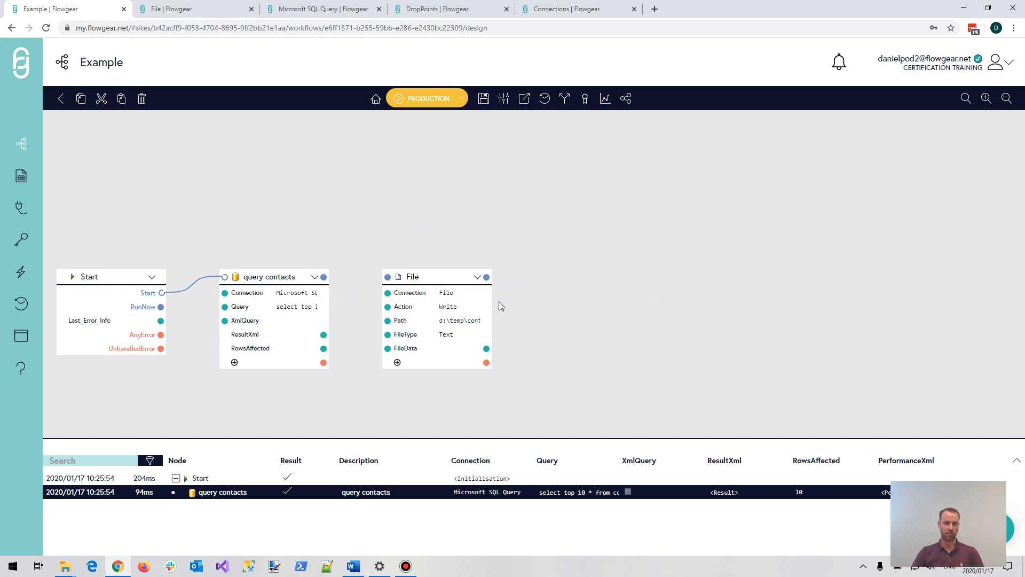
{"action": "left_click", "coordinate": [477, 306]}
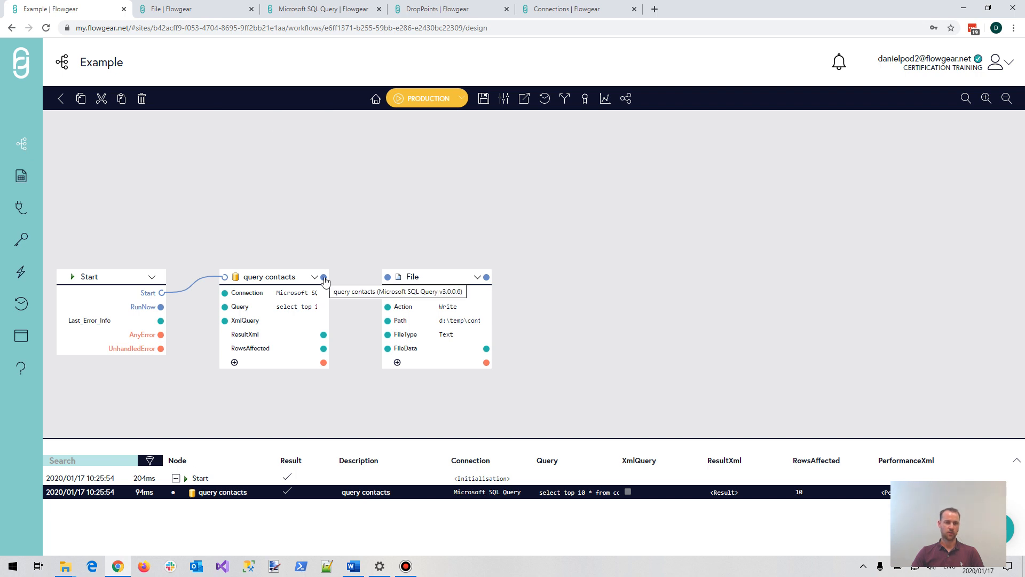
{"action": "left_click_drag", "start_coordinate": [324, 278], "coordinate": [345, 265]}
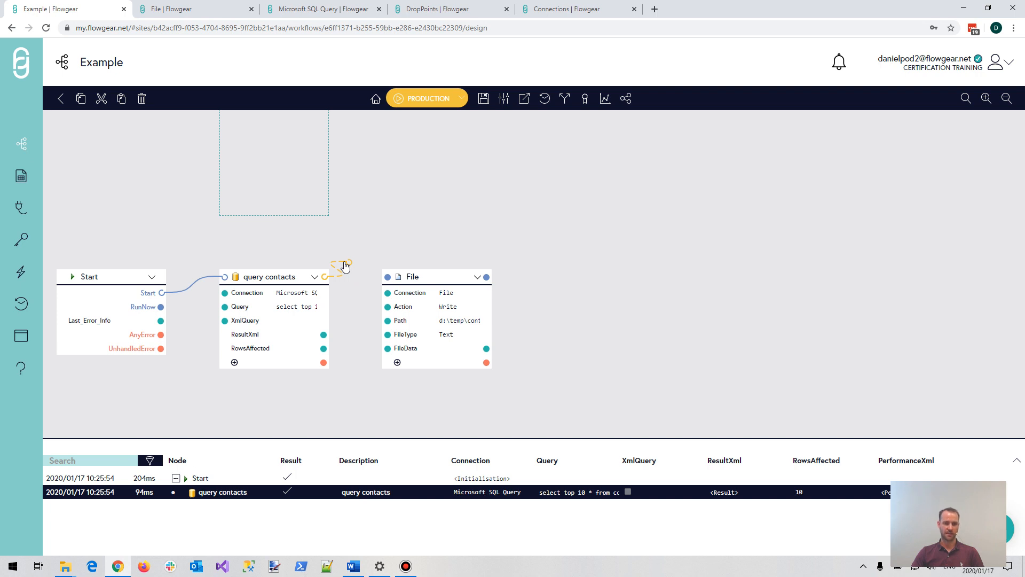
{"action": "left_click_drag", "start_coordinate": [366, 274], "coordinate": [380, 277]}
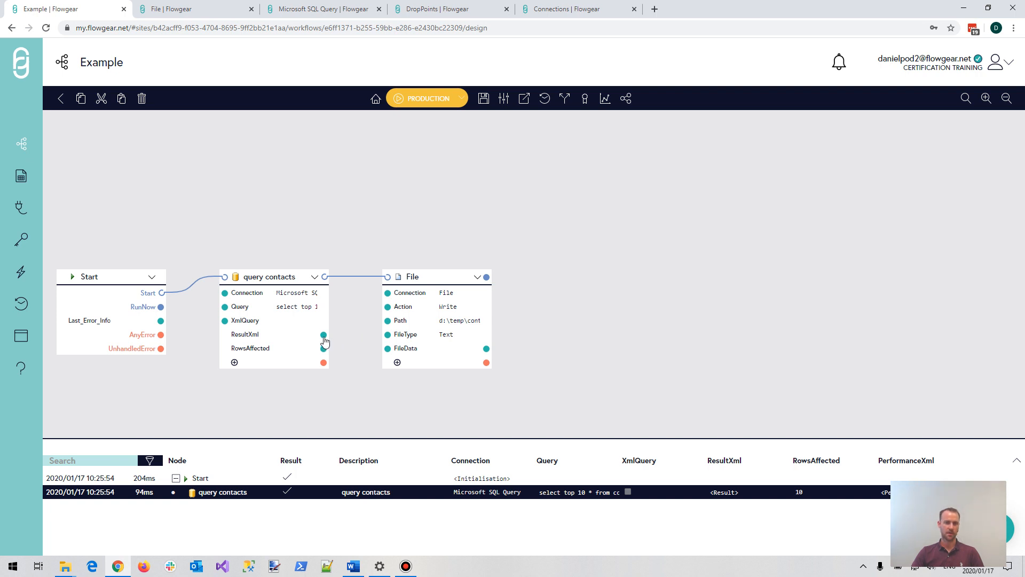
{"action": "left_click_drag", "start_coordinate": [324, 338], "coordinate": [374, 351]}
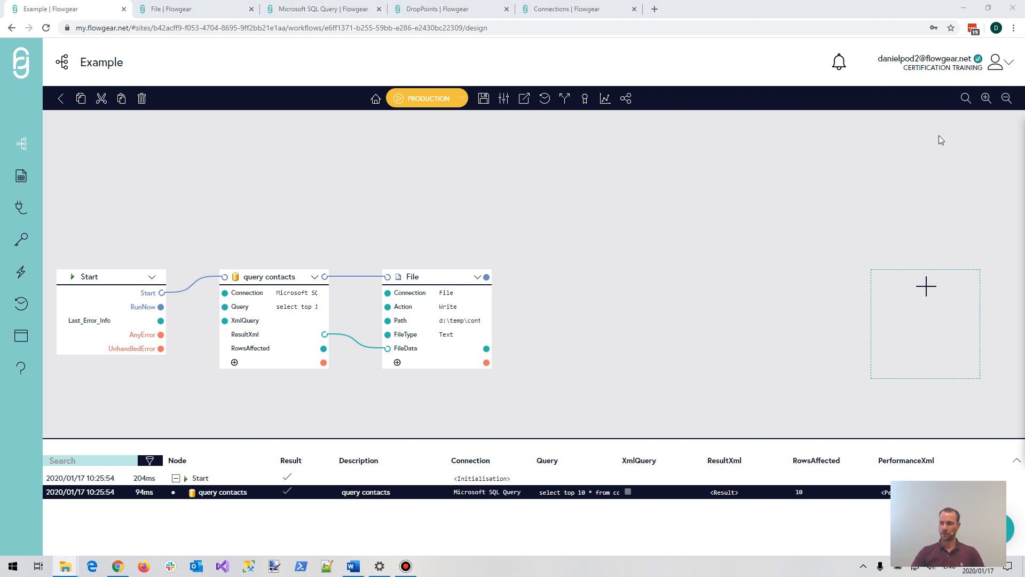
Run the Example workflow, inspect the File node's log entry, and check the D:\temp folder for contacts.xml.
{"action": "key", "text": "alt+Tab"}
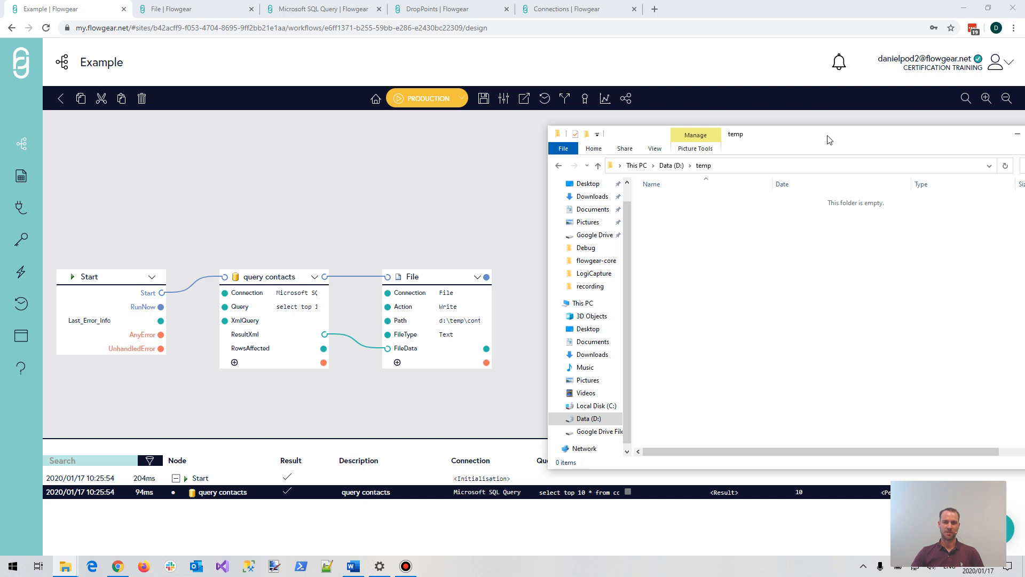
{"action": "left_click", "coordinate": [430, 100]}
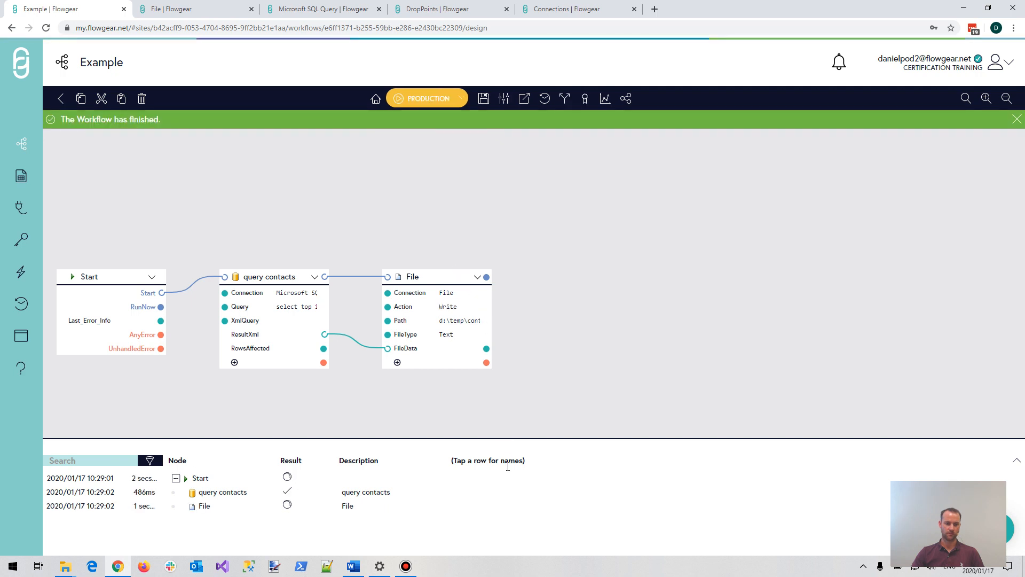
{"action": "left_click", "coordinate": [354, 506]}
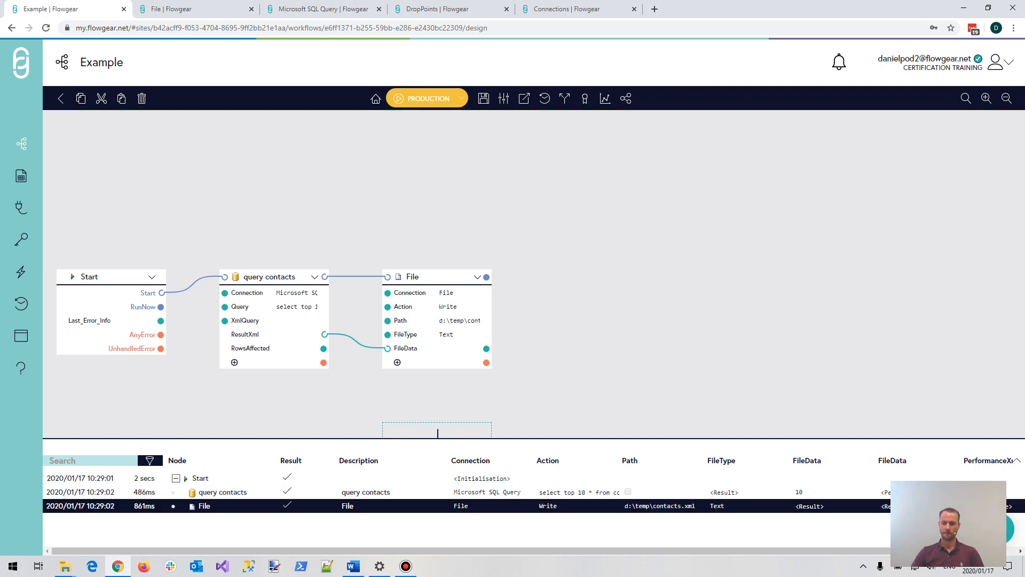
{"action": "key", "text": "alt+Tab"}
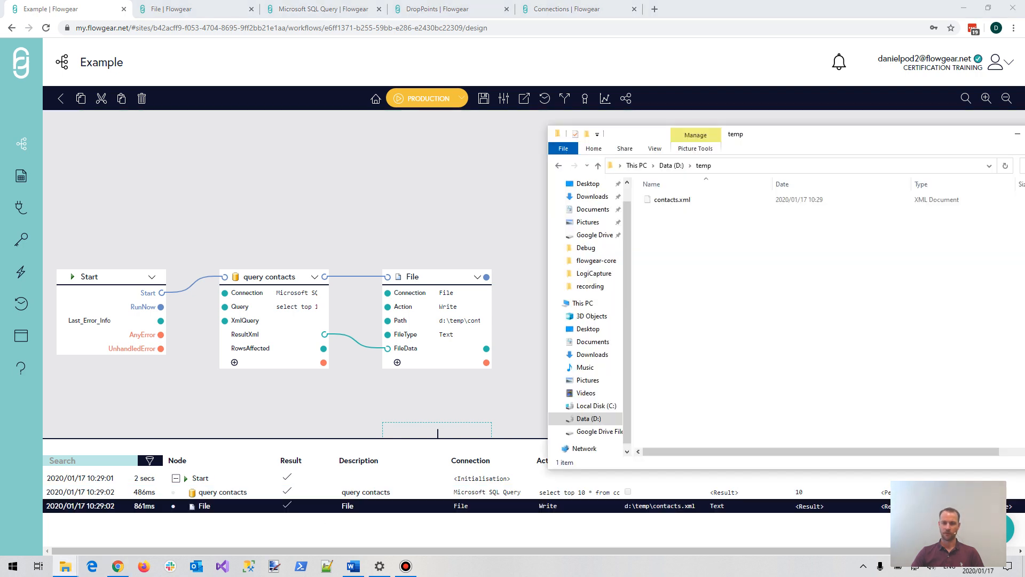
{"action": "left_click", "coordinate": [667, 200]}
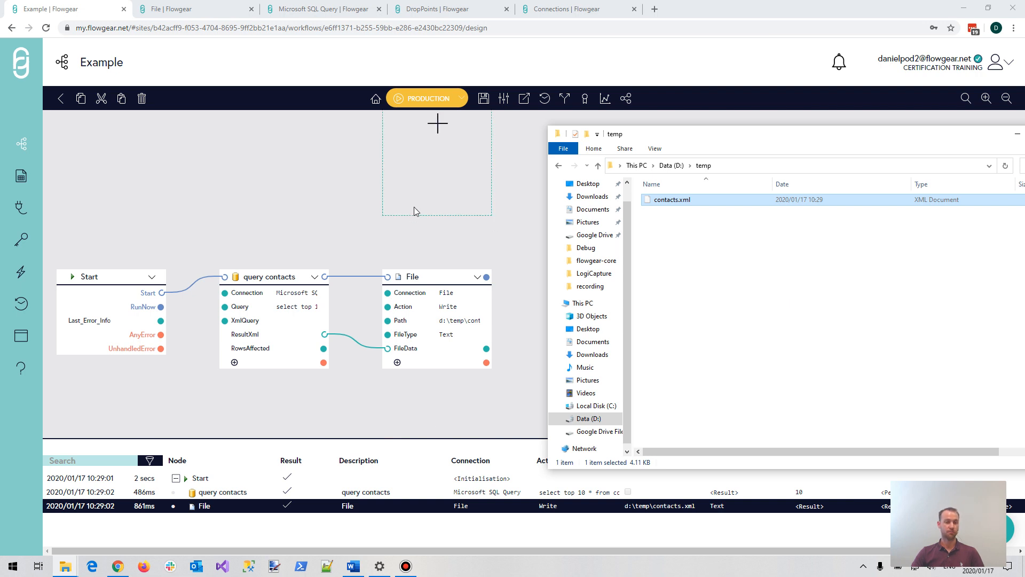
{"action": "left_click", "coordinate": [494, 241]}
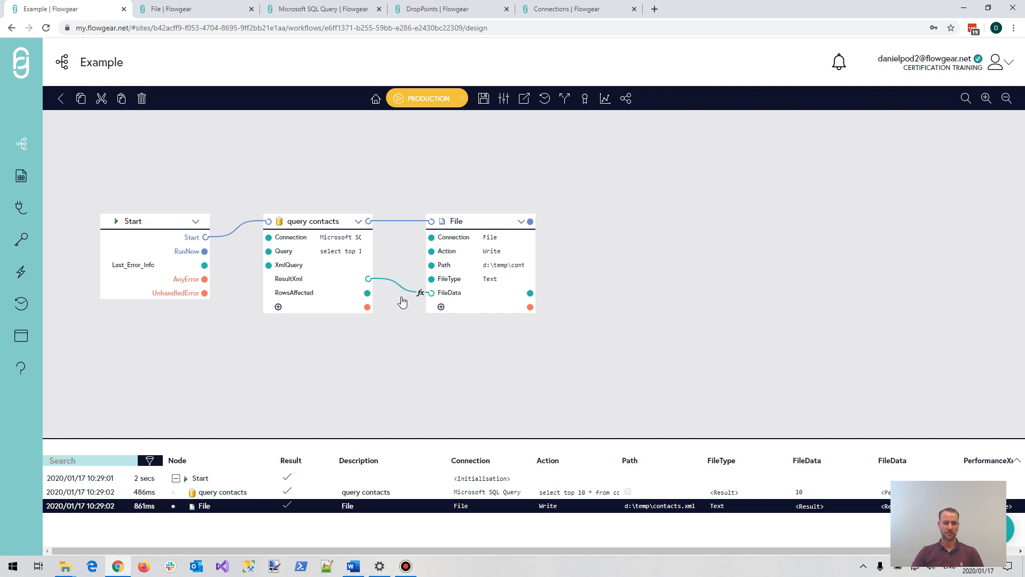
Detach the ResultXml link from the File node's FileData input and link the two again.
{"action": "left_click_drag", "start_coordinate": [402, 297], "coordinate": [402, 320]}
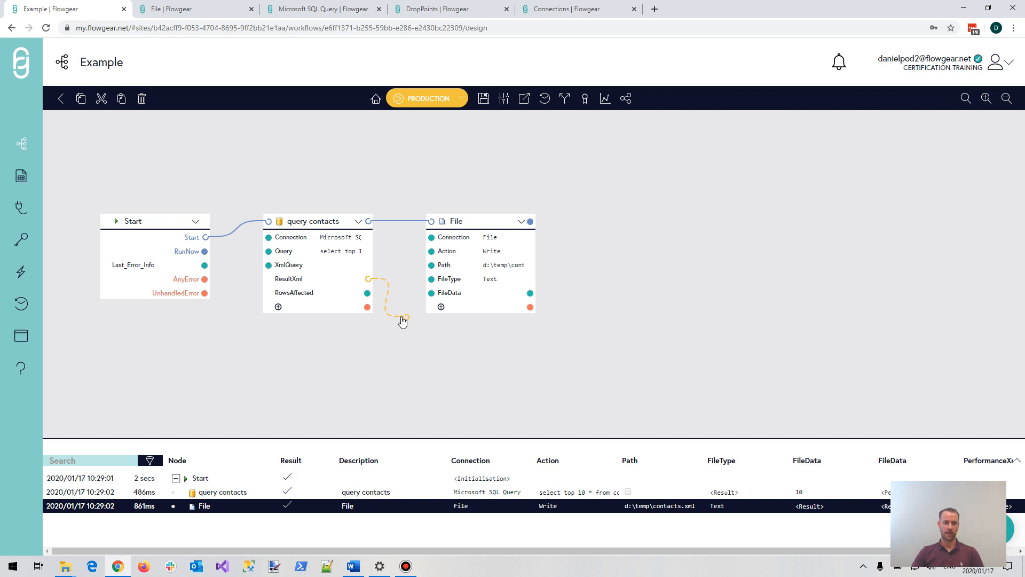
{"action": "left_click_drag", "start_coordinate": [403, 321], "coordinate": [407, 343]}
{"action": "left_click_drag", "start_coordinate": [368, 280], "coordinate": [432, 293]}
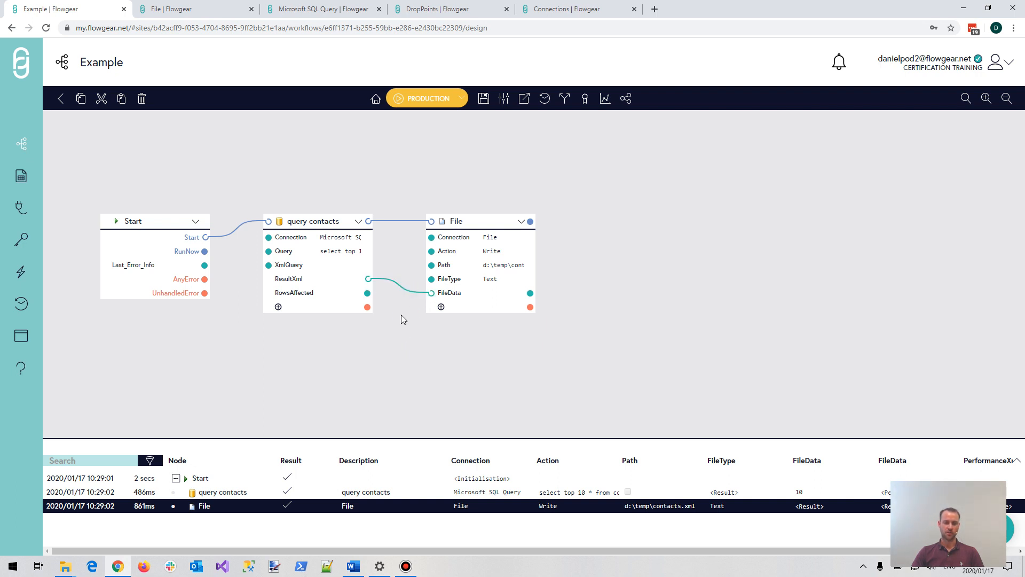
Move the File node far from query contacts with its data link removed, and relink ResultXml to FileData.
{"action": "left_click_drag", "start_coordinate": [403, 289], "coordinate": [402, 323]}
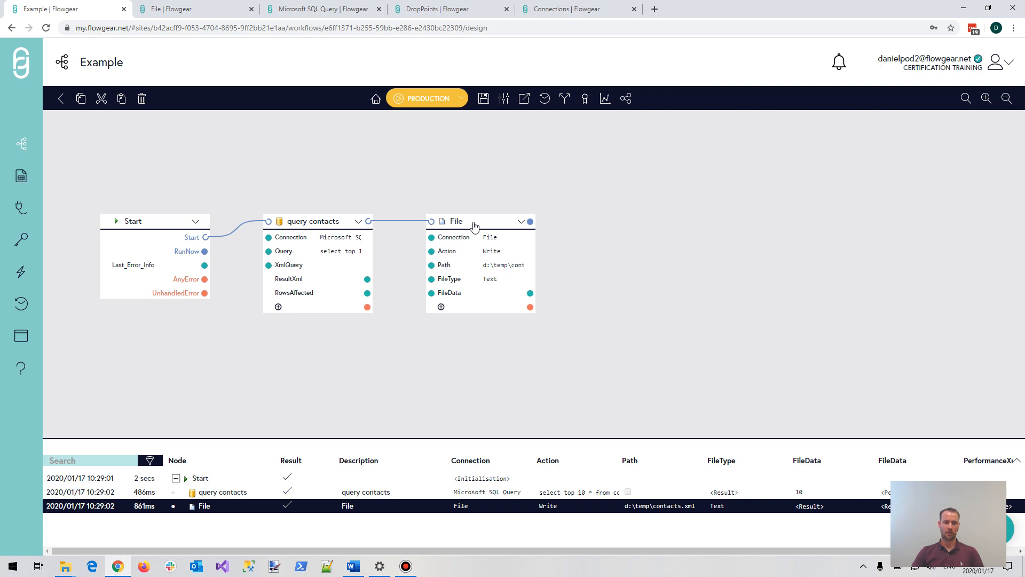
{"action": "left_click_drag", "start_coordinate": [474, 226], "coordinate": [801, 226]}
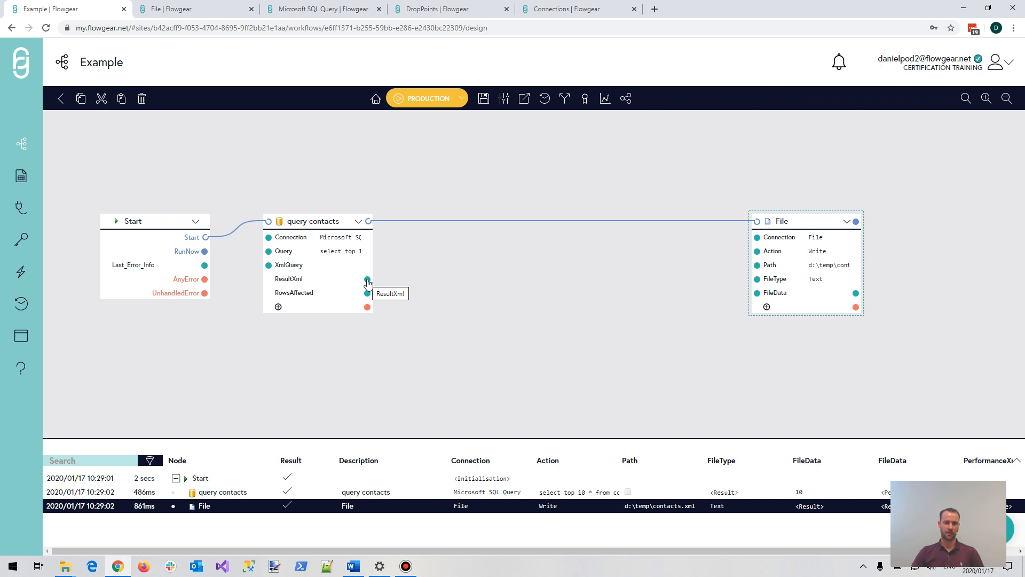
{"action": "mouse_move", "coordinate": [368, 281]}
{"action": "left_mouse_down"}
{"action": "mouse_move", "coordinate": [757, 293]}
{"action": "mouse_move", "coordinate": [700, 385]}
{"action": "mouse_move", "coordinate": [378, 279]}
{"action": "mouse_move", "coordinate": [615, 300]}
{"action": "mouse_move", "coordinate": [377, 291]}
{"action": "left_mouse_up"}
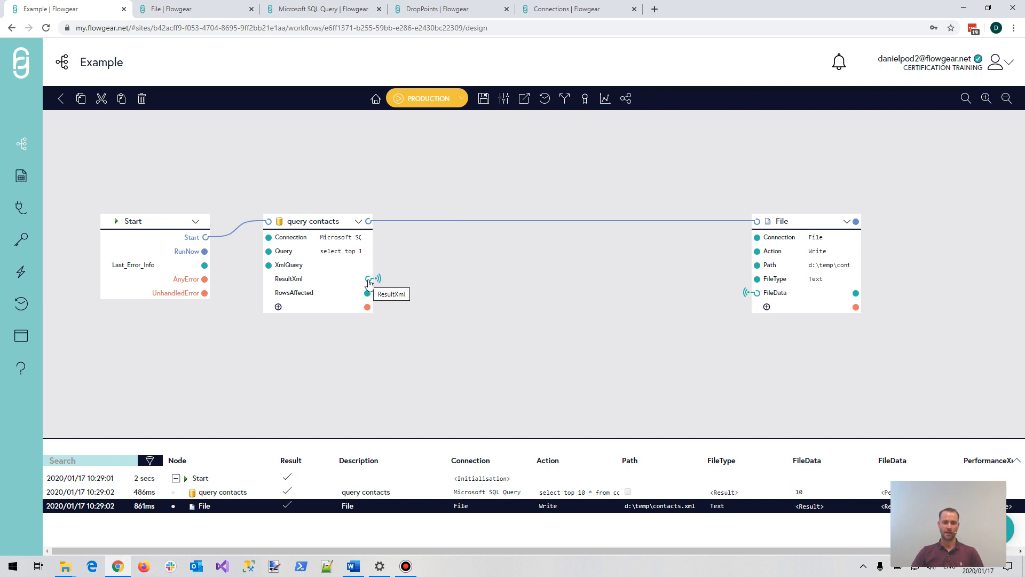
Show how the long data link displays with different nodes selected, and move the File node back beside query contacts.
{"action": "left_click", "coordinate": [369, 283]}
{"action": "left_click", "coordinate": [321, 227]}
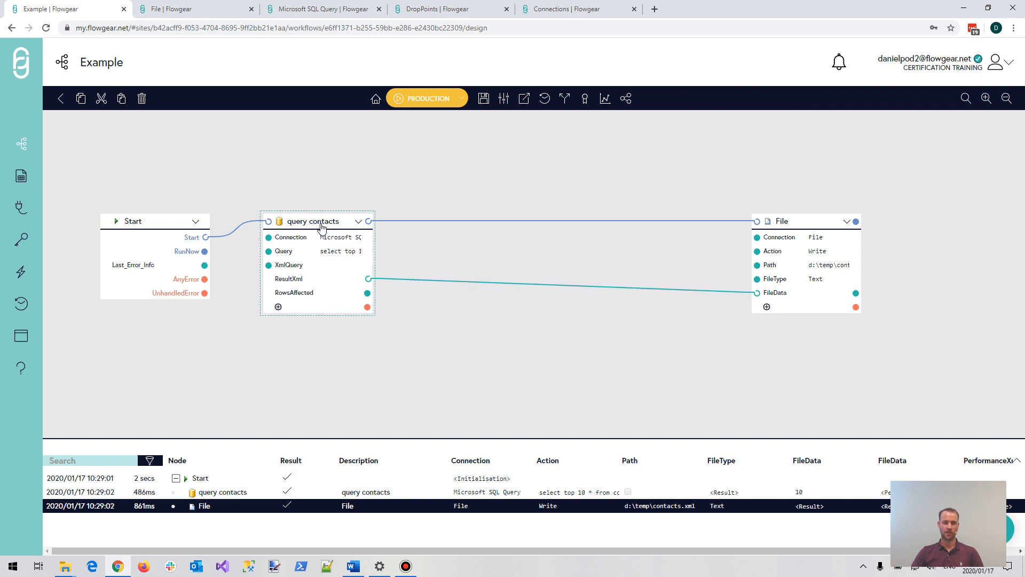
{"action": "left_click", "coordinate": [167, 228]}
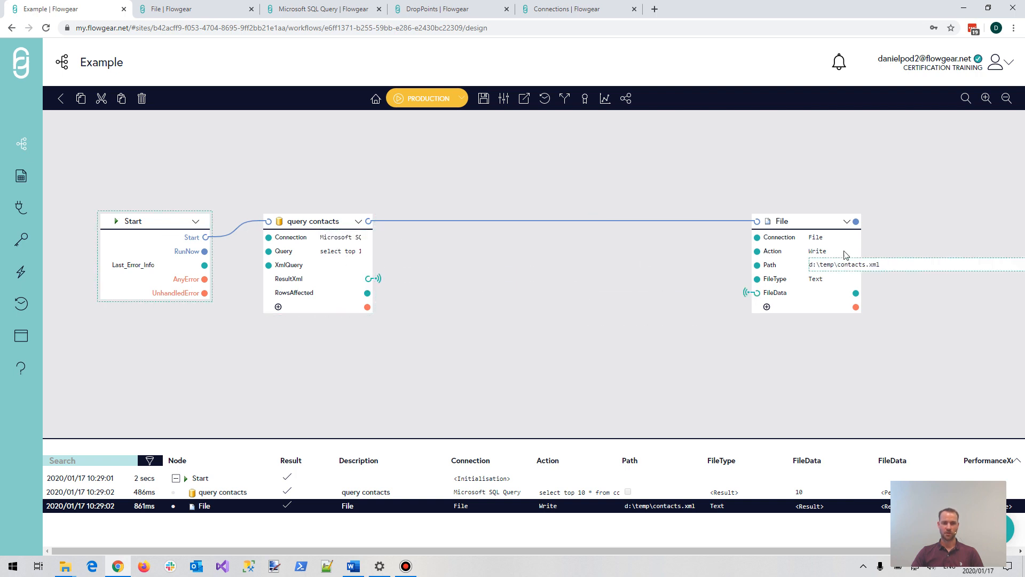
{"action": "left_click_drag", "start_coordinate": [806, 224], "coordinate": [476, 223]}
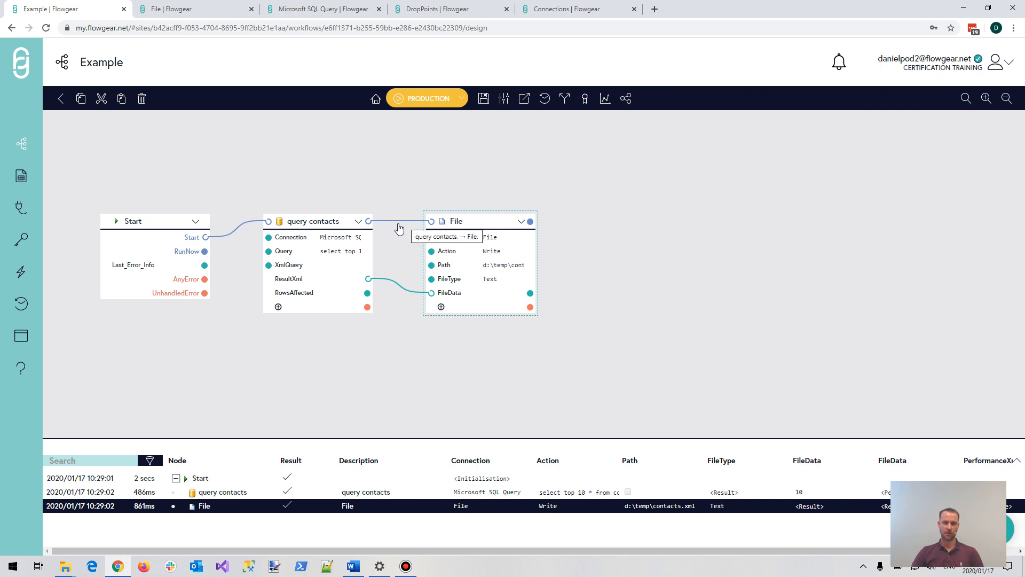
Remove the execution link between query contacts and the File node and connect it again.
{"action": "left_click_drag", "start_coordinate": [399, 228], "coordinate": [390, 184]}
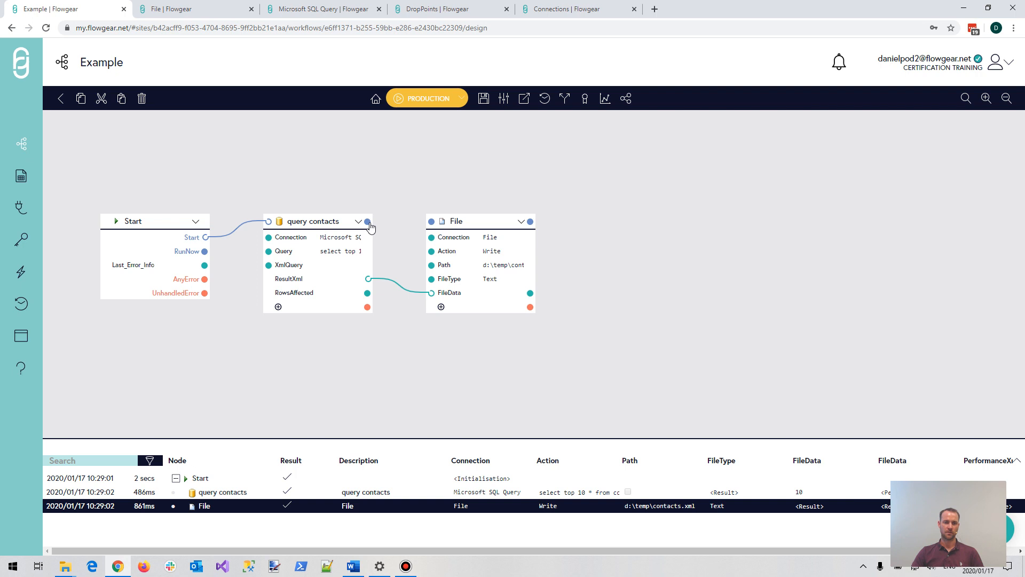
{"action": "left_click", "coordinate": [430, 222]}
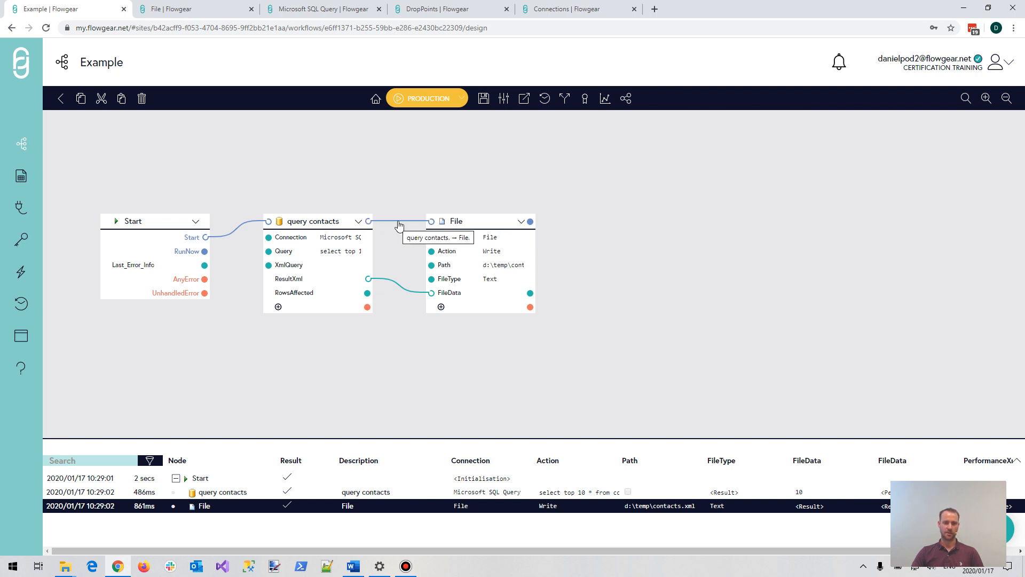
{"action": "left_click_drag", "start_coordinate": [393, 221], "coordinate": [422, 222]}
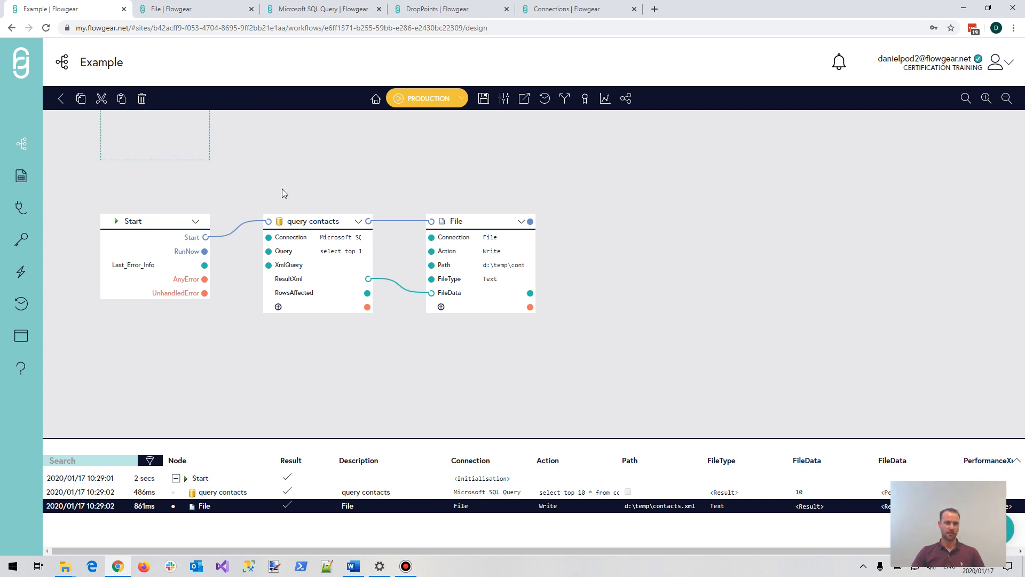
Review the query contacts node's options, and select the query contacts and File nodes together before clearing the selection.
{"action": "left_click", "coordinate": [358, 222]}
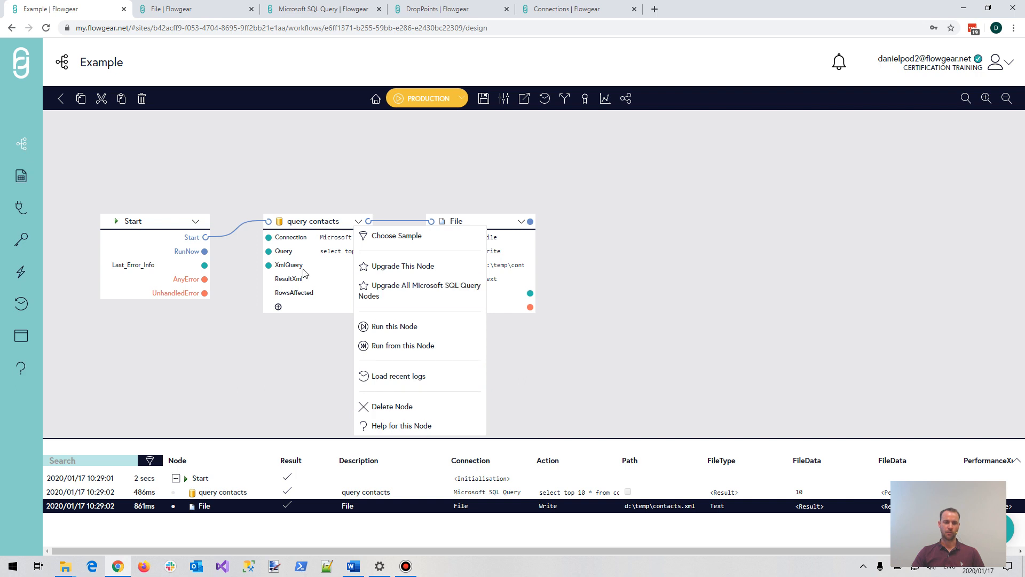
{"action": "left_click", "coordinate": [392, 200]}
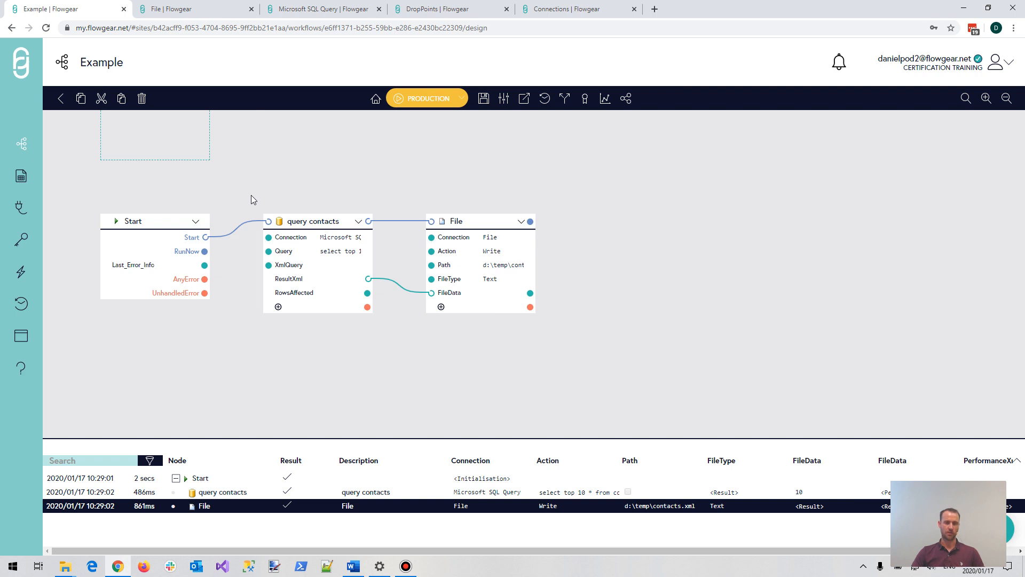
{"action": "left_click_drag", "start_coordinate": [251, 200], "coordinate": [569, 332]}
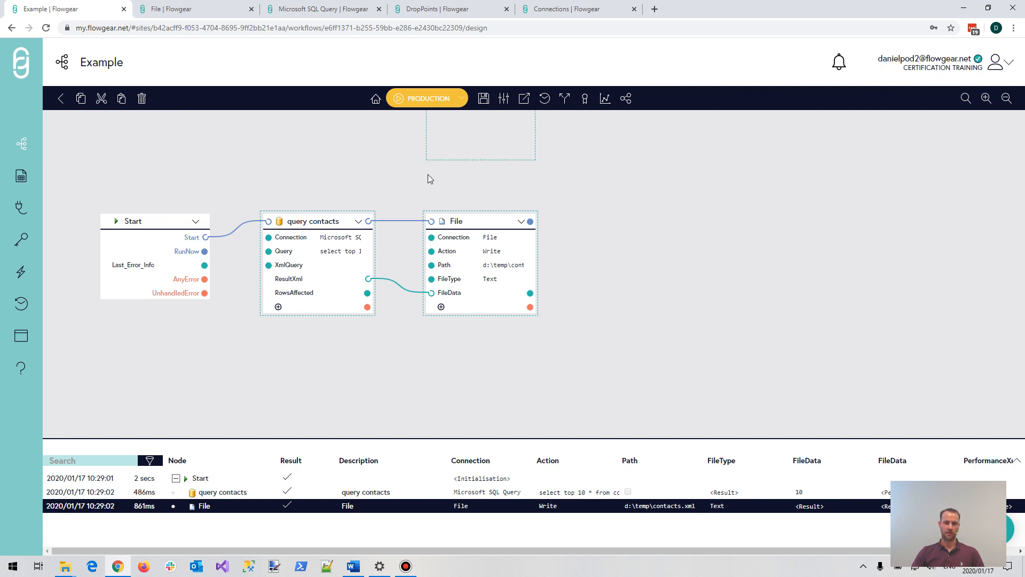
{"action": "double_click", "coordinate": [321, 221]}
{"action": "key", "text": "Return"}
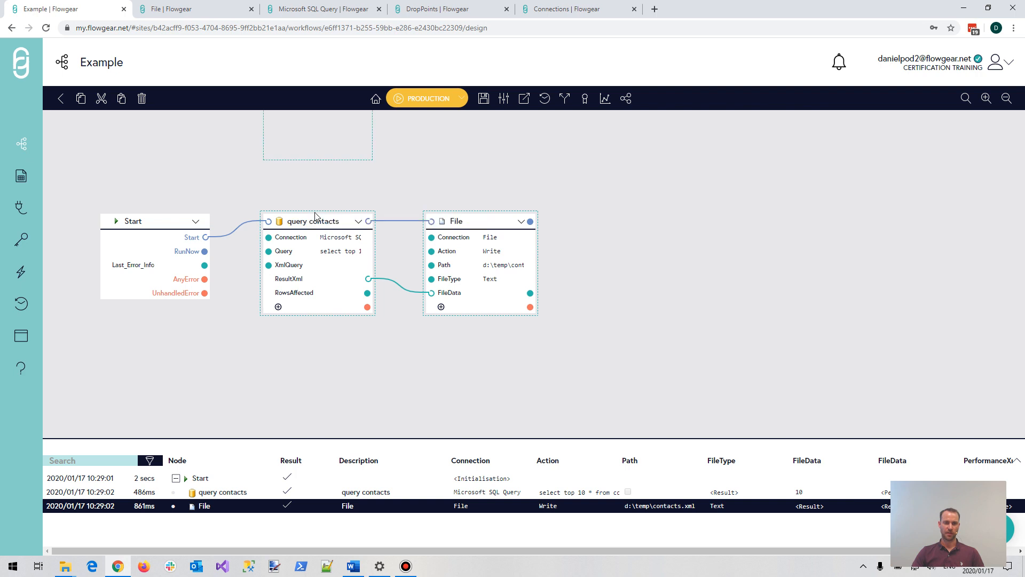
{"action": "left_click", "coordinate": [405, 201]}
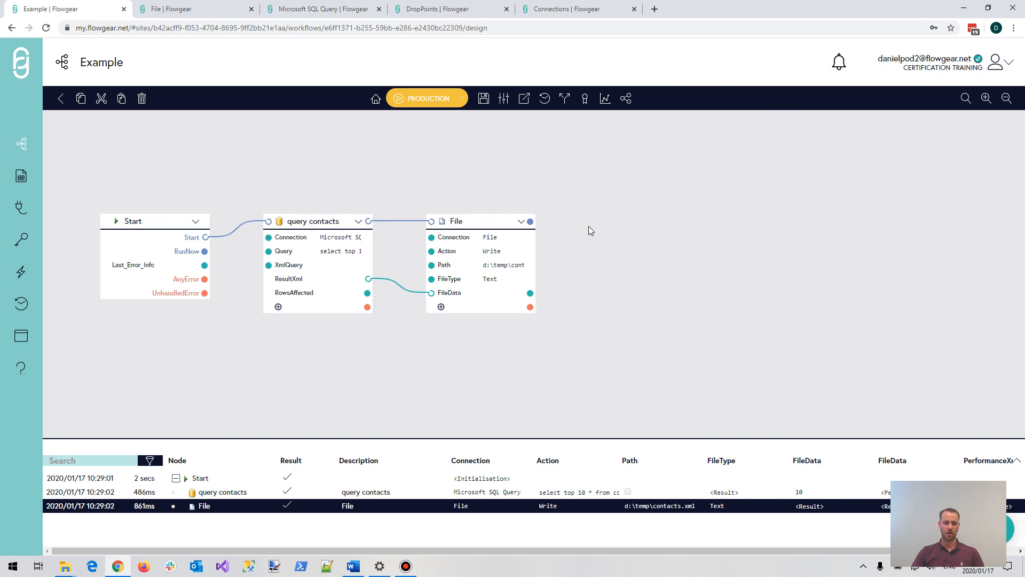
Delete the File node from the Example workflow.
{"action": "left_click", "coordinate": [520, 221]}
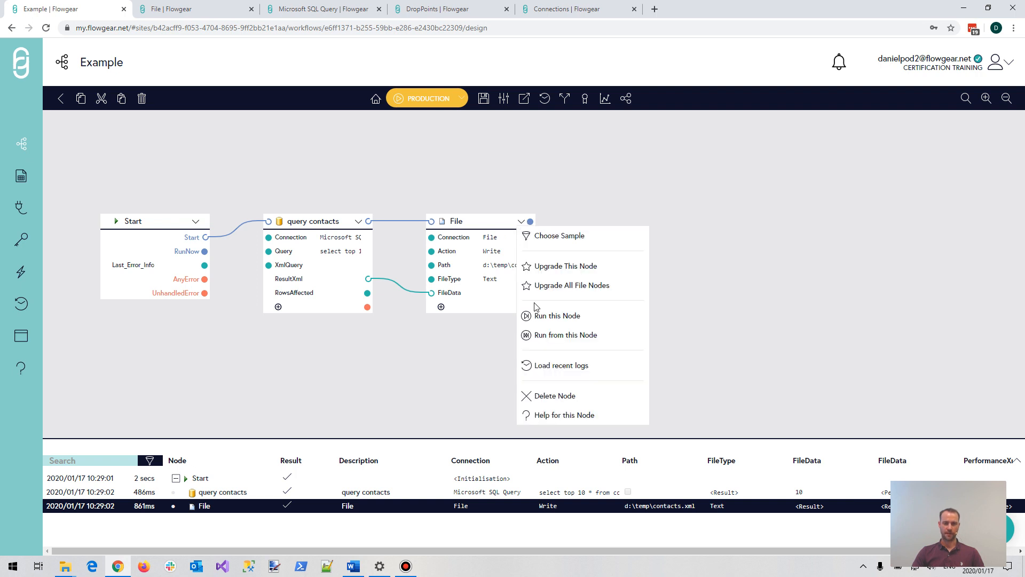
{"action": "left_click", "coordinate": [565, 392]}
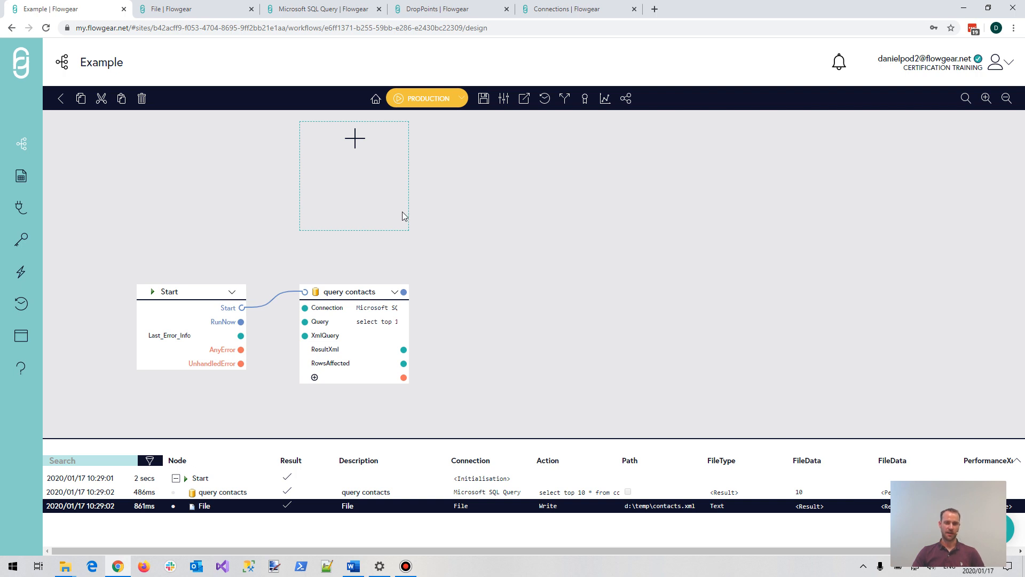
{"action": "left_click", "coordinate": [509, 302]}
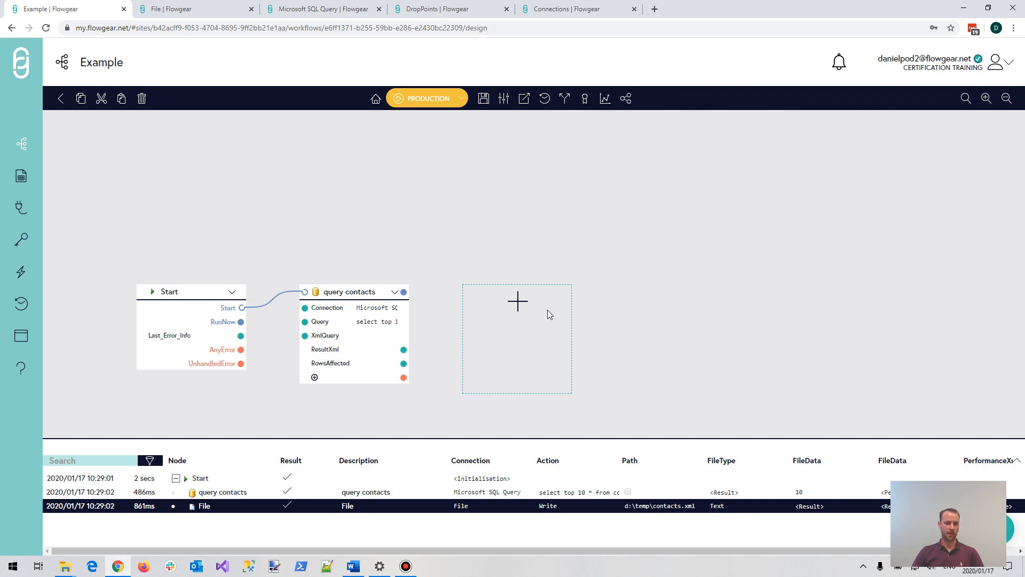
{"action": "left_click", "coordinate": [481, 213]}
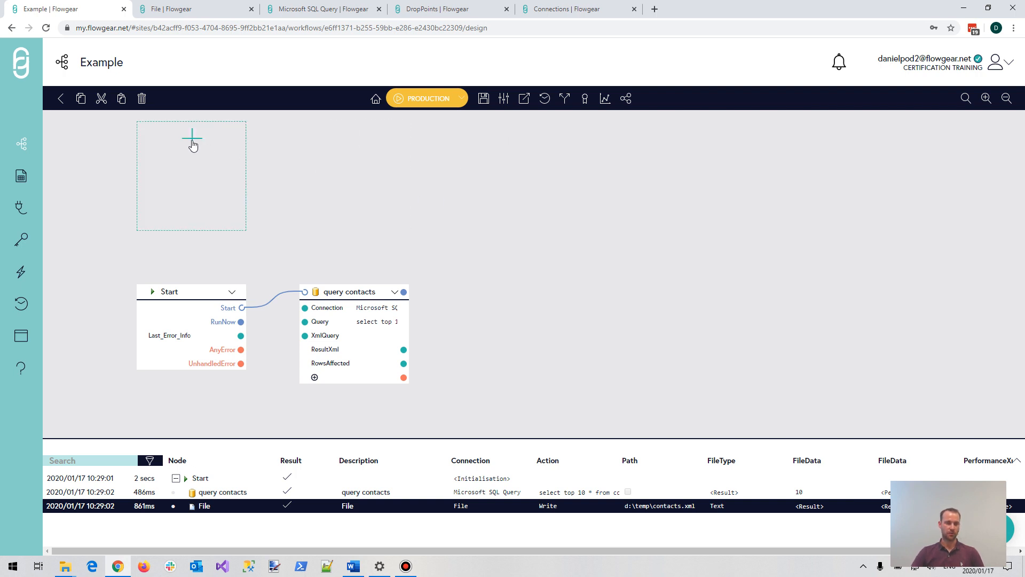
Find the Variable Bar node and add it to the empty cell above the Start node.
{"action": "left_click", "coordinate": [192, 144]}
{"action": "type", "text": "v"}
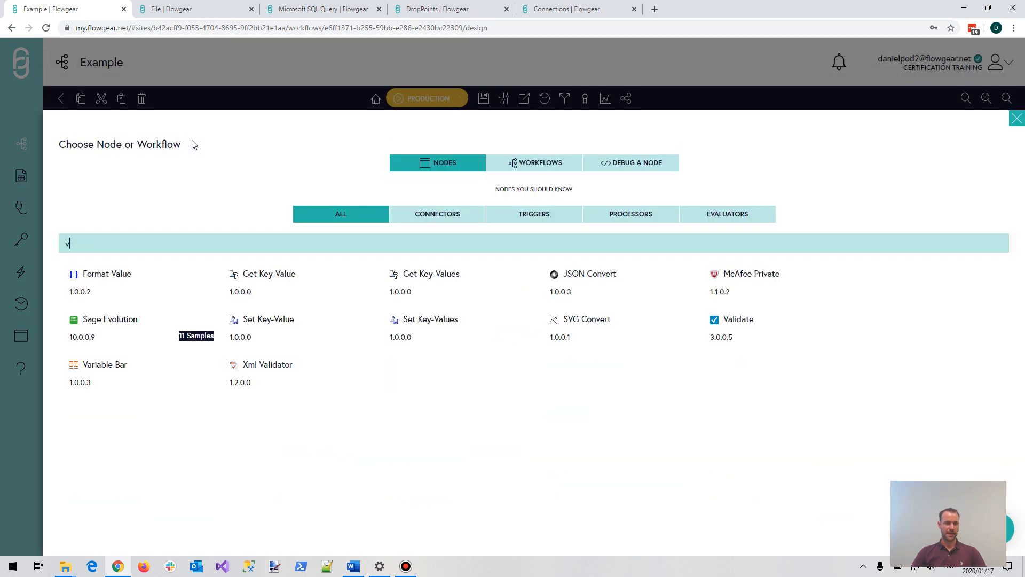
{"action": "type", "text": "ar"}
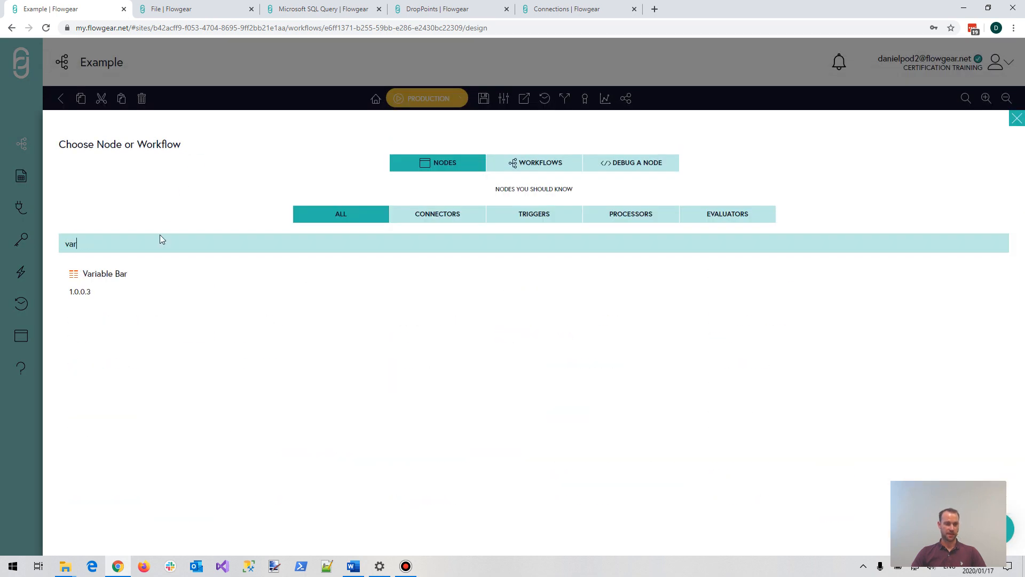
{"action": "left_click", "coordinate": [120, 286]}
Add a second Variable Bar node in the empty cell beside query contacts.
{"action": "mouse_move", "coordinate": [517, 301]}
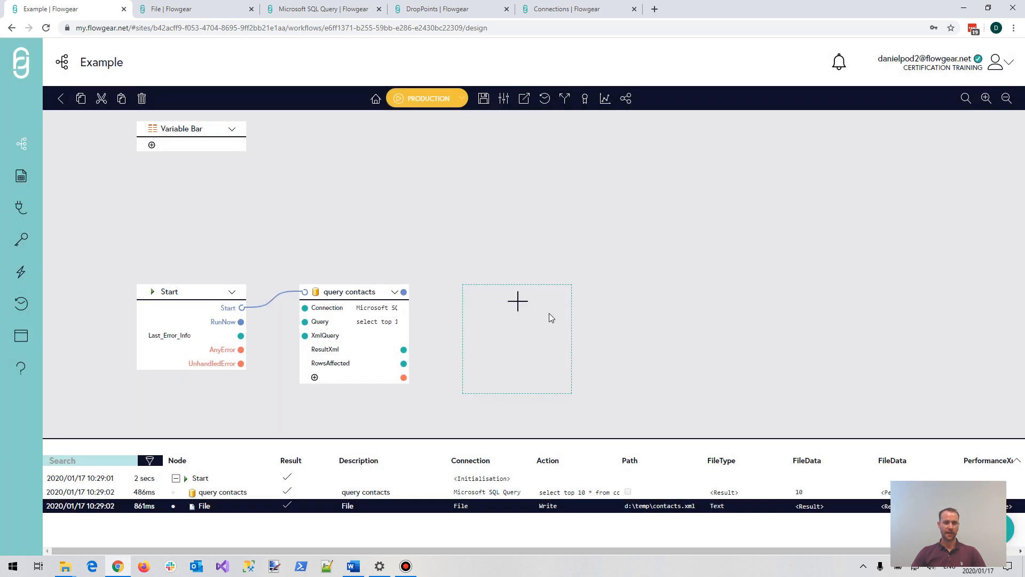
{"action": "left_click", "coordinate": [517, 301]}
{"action": "type", "text": "var"}
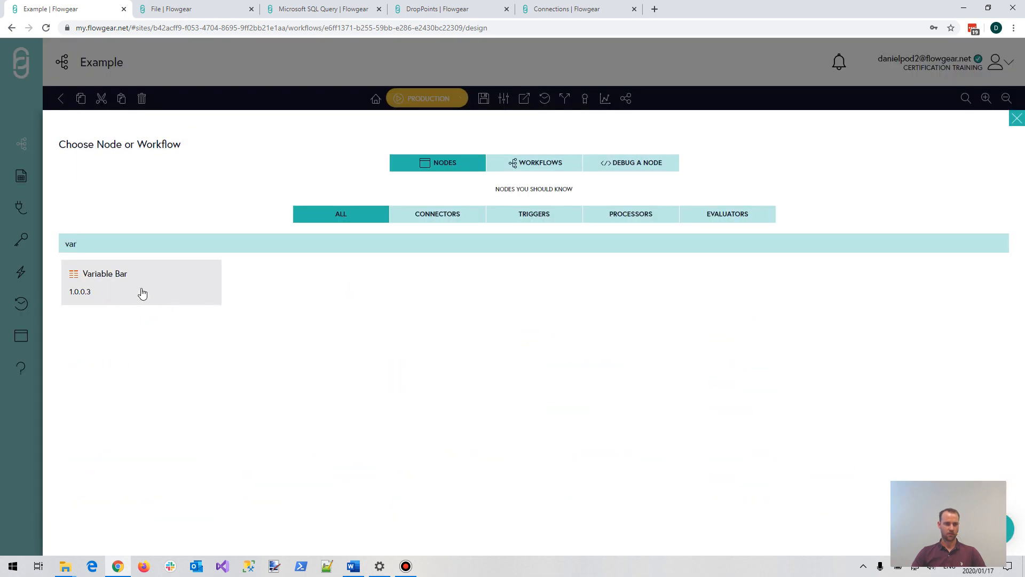
{"action": "left_click", "coordinate": [142, 293]}
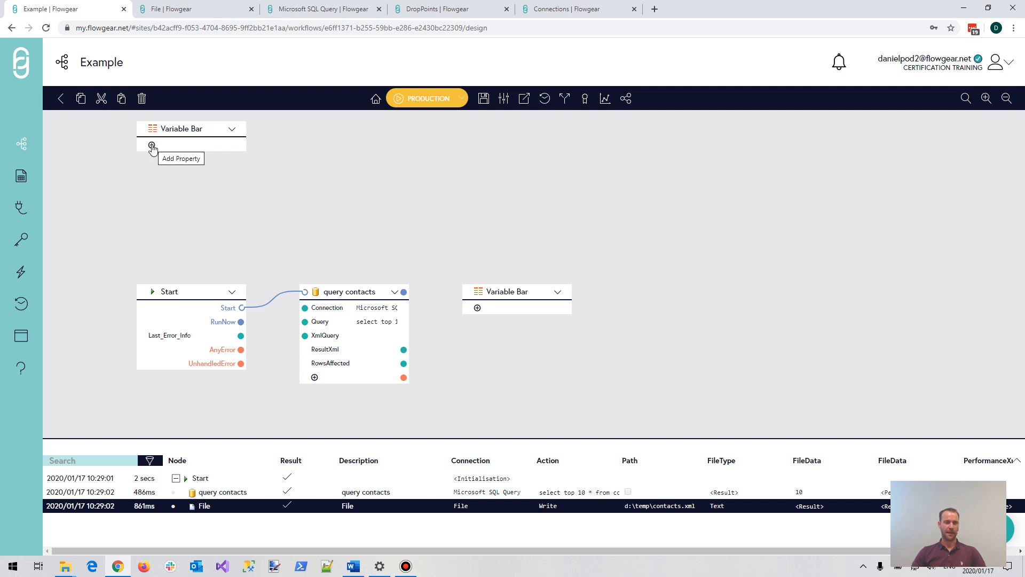
Add a property named id to the Variable Bar above Start and enable its output connector.
{"action": "left_click", "coordinate": [152, 147]}
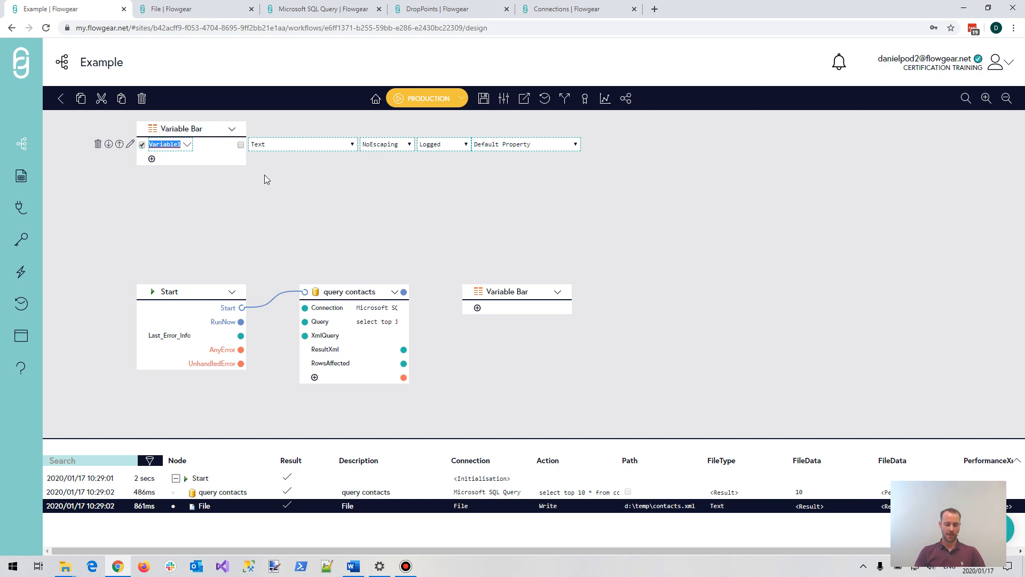
{"action": "type", "text": "id"}
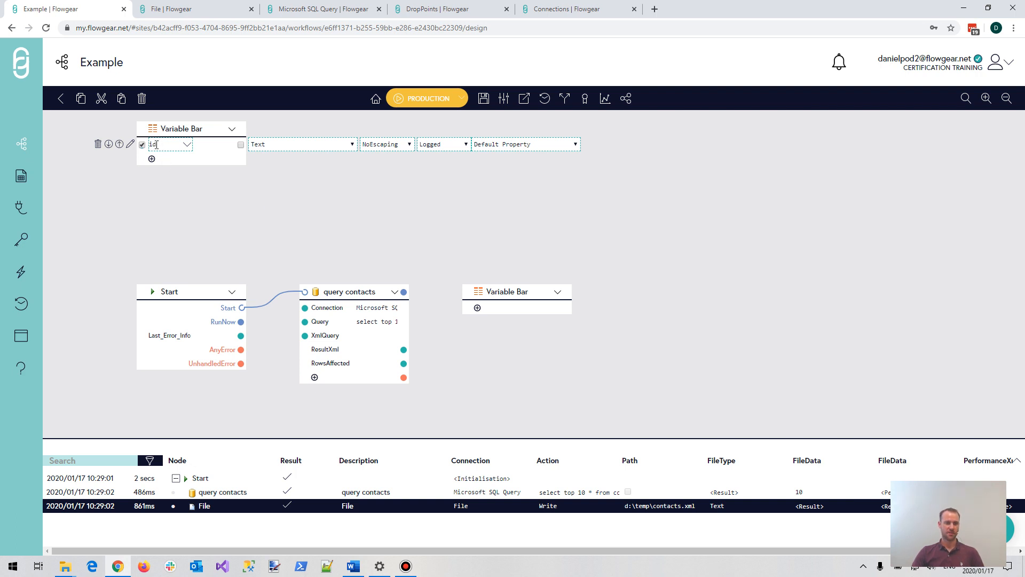
{"action": "left_click", "coordinate": [241, 145]}
{"action": "left_click", "coordinate": [255, 170]}
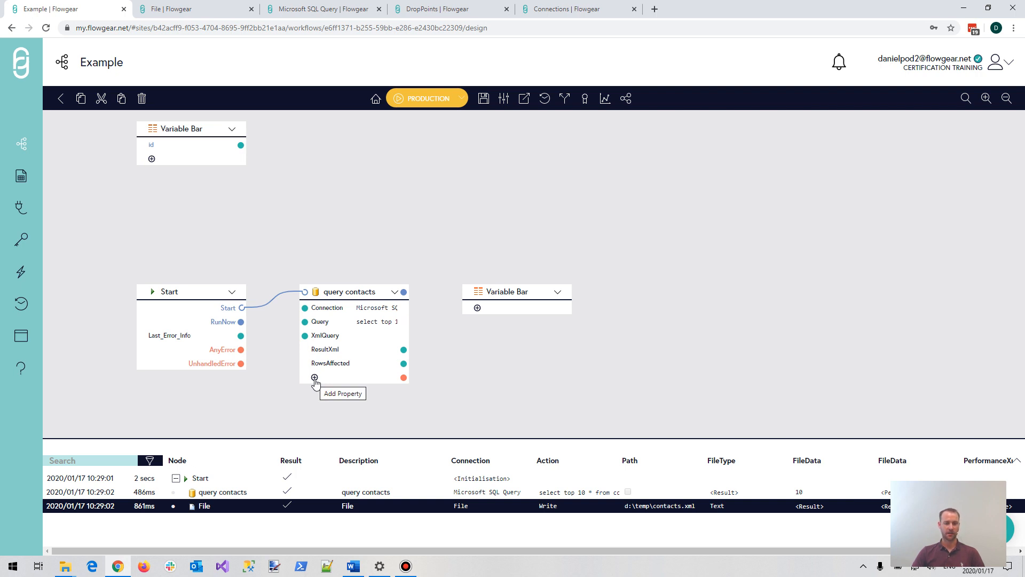
Add a property named id to the query contacts node and connect the Variable Bar's id output to it.
{"action": "left_click", "coordinate": [314, 378]}
{"action": "type", "text": "id"}
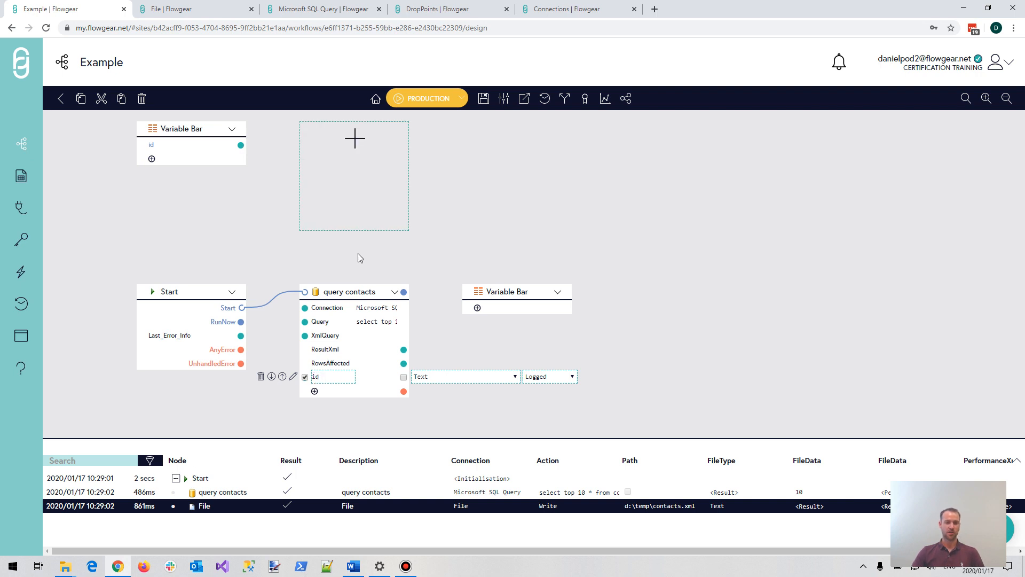
{"action": "left_click", "coordinate": [246, 155]}
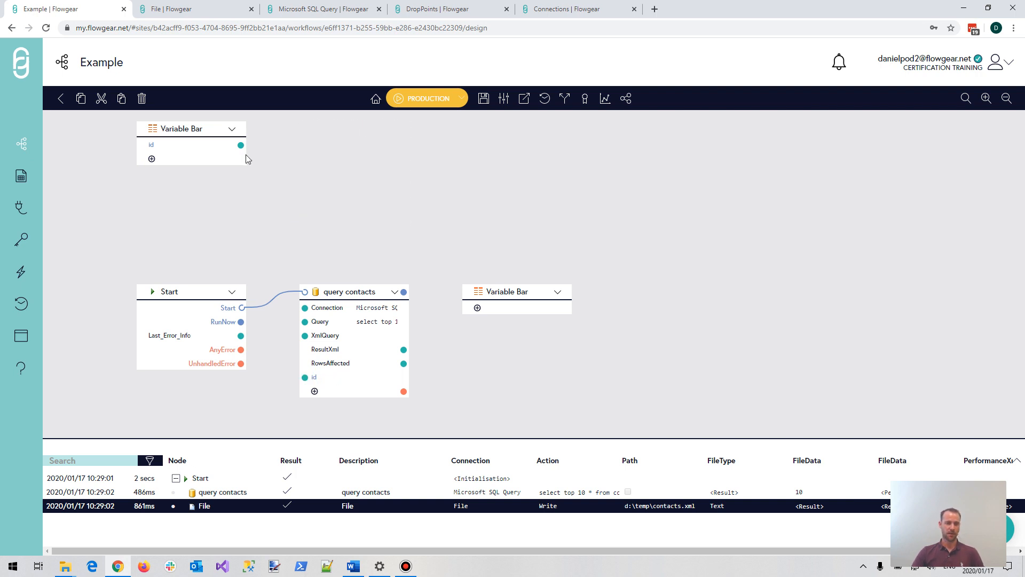
{"action": "left_click_drag", "start_coordinate": [240, 148], "coordinate": [257, 172]}
{"action": "left_click_drag", "start_coordinate": [277, 213], "coordinate": [291, 378]}
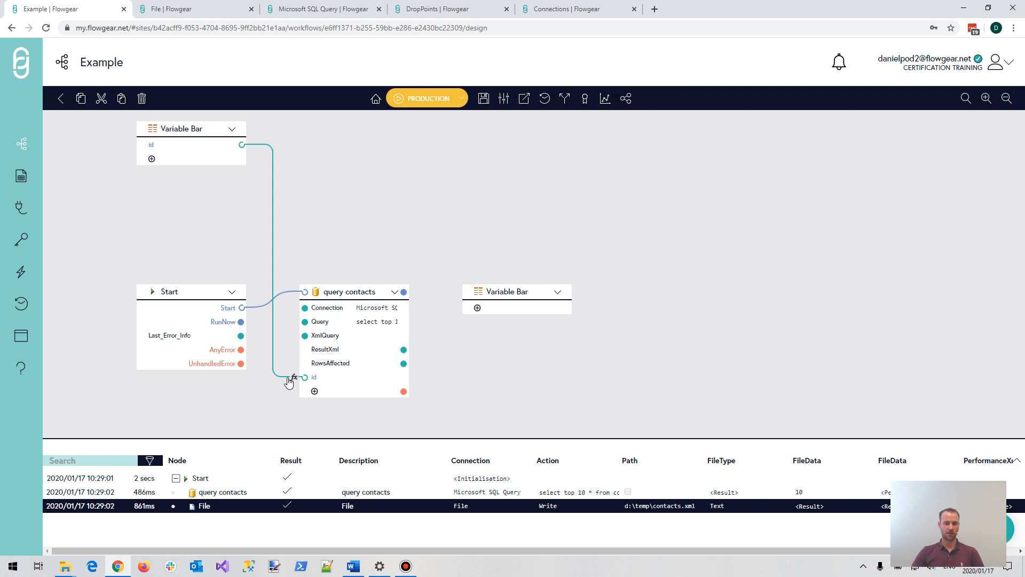
Check the first contact's id in the logged FileData, and set the id value in the Variable Bar above Start to 1.
{"action": "left_click", "coordinate": [809, 508]}
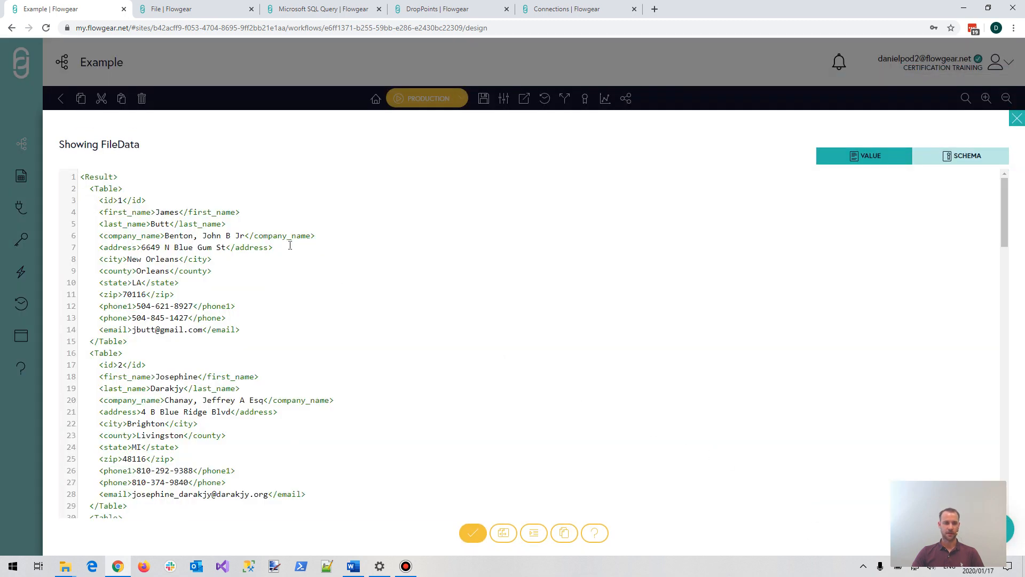
{"action": "double_click", "coordinate": [120, 200]}
{"action": "left_click", "coordinate": [597, 72]}
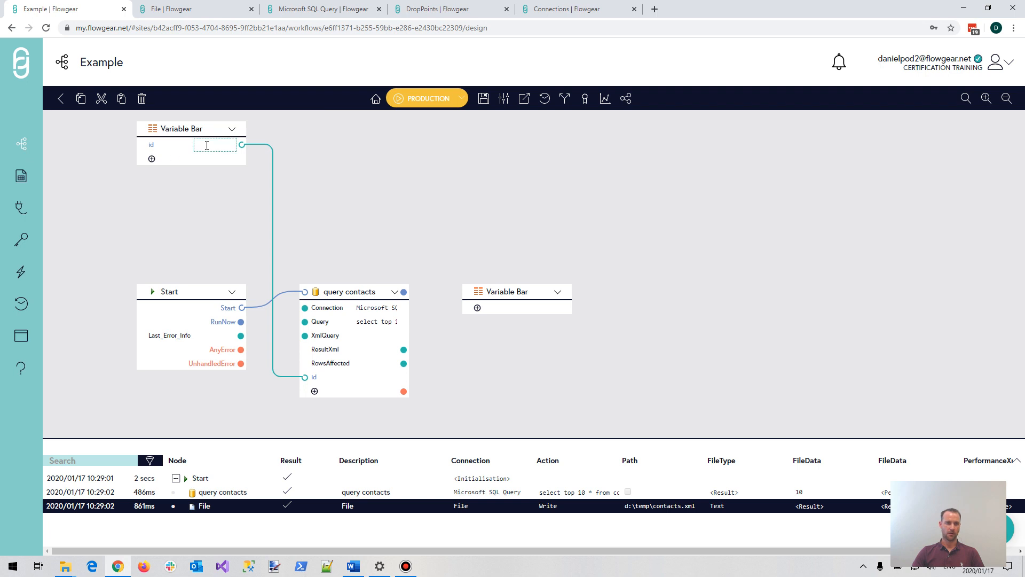
{"action": "type", "text": "1"}
{"action": "key", "text": "Return"}
{"action": "left_click", "coordinate": [400, 322]}
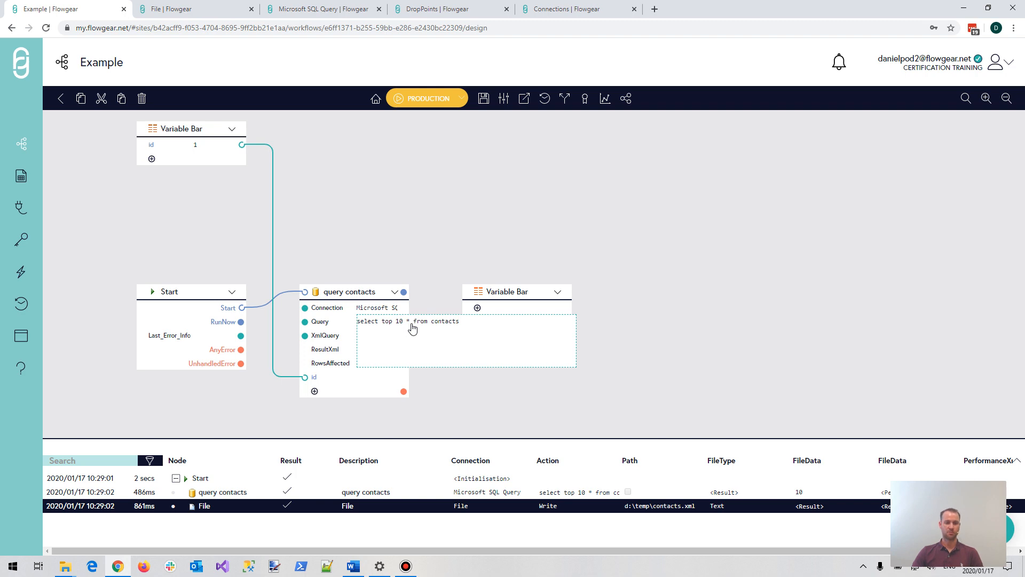
{"action": "left_click", "coordinate": [413, 328]}
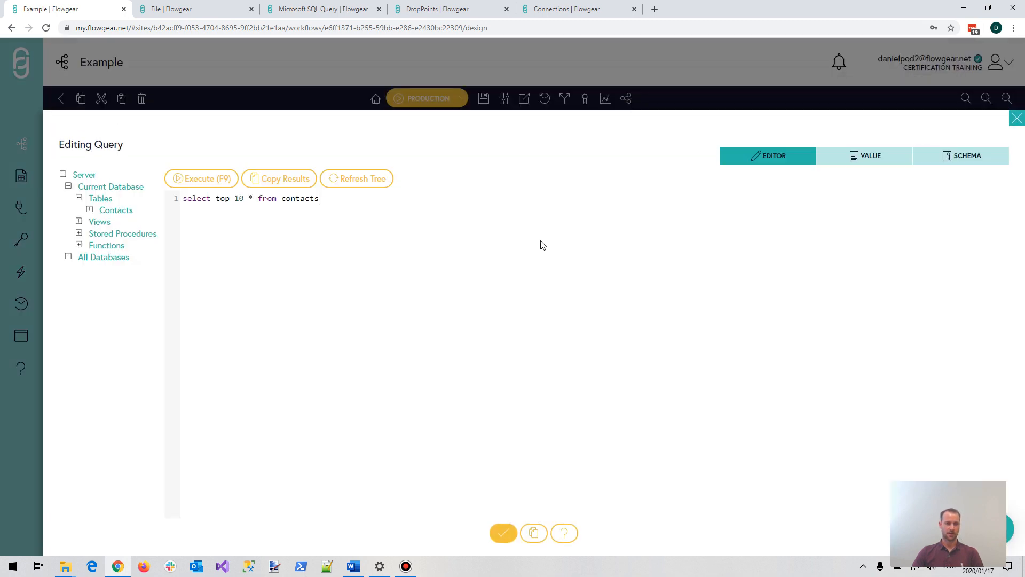
{"action": "type", "text": "where id = @id"}
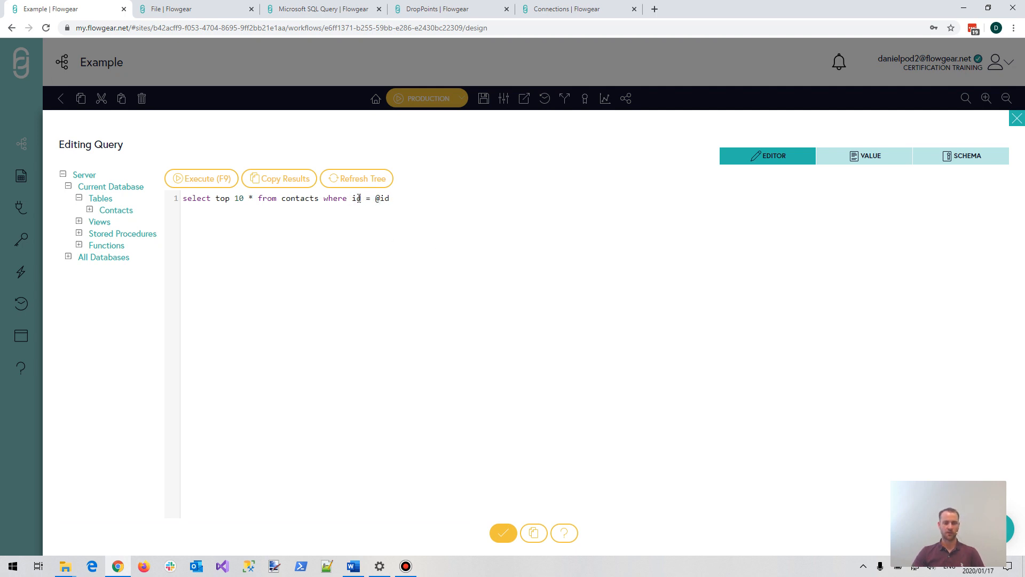
{"action": "double_click", "coordinate": [359, 199]}
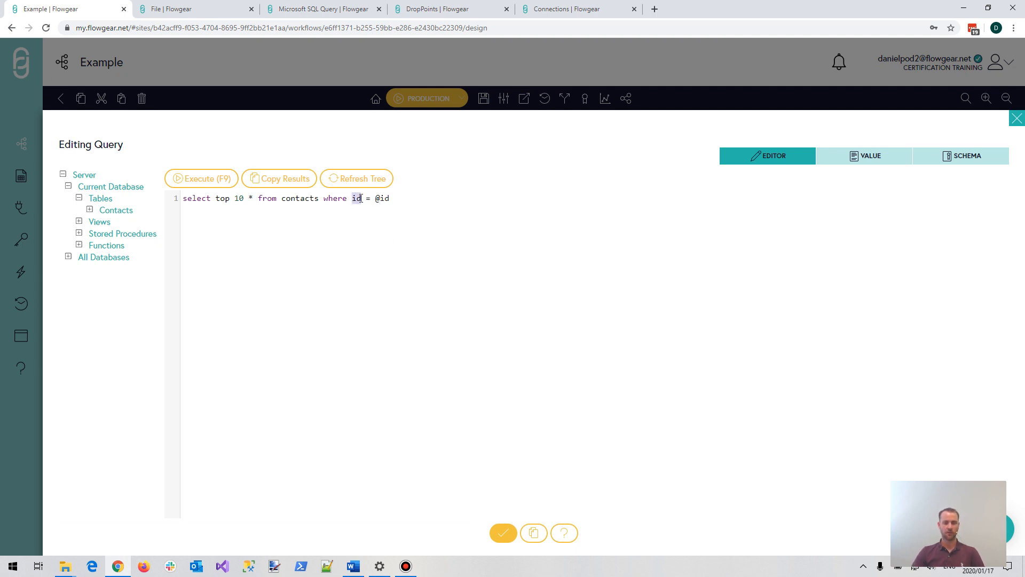
{"action": "double_click", "coordinate": [314, 198]}
{"action": "left_click_drag", "start_coordinate": [375, 198], "coordinate": [391, 199]}
{"action": "left_click", "coordinate": [501, 534]}
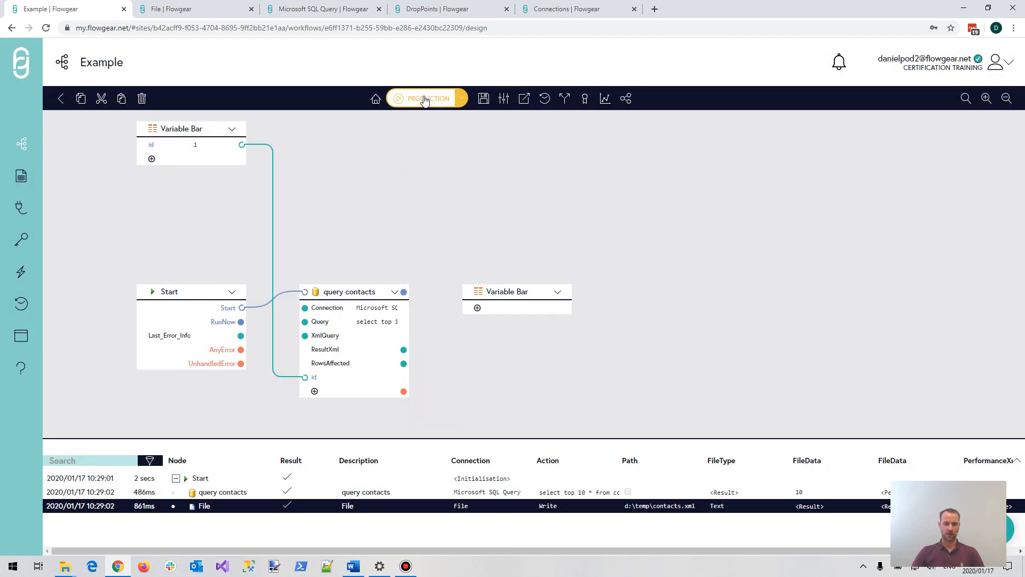
Run the workflow and inspect the ResultXml logged for query contacts.
{"action": "left_click", "coordinate": [424, 99]}
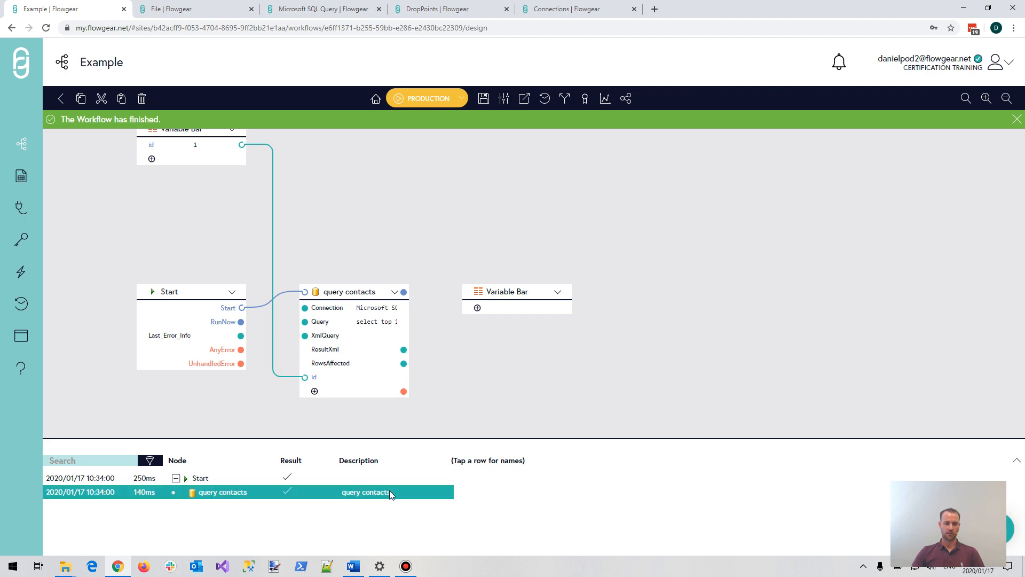
{"action": "left_click", "coordinate": [389, 493]}
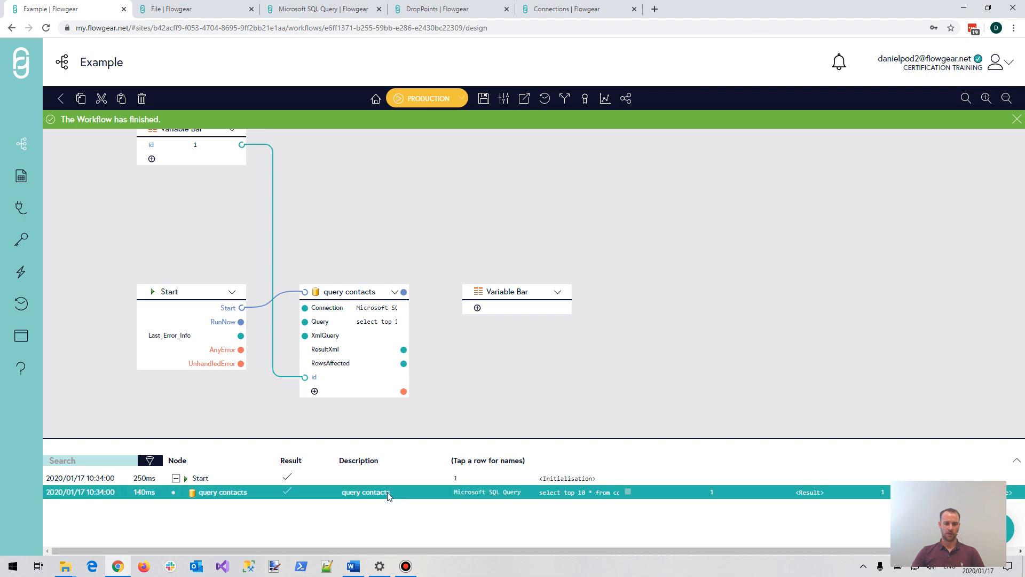
{"action": "left_click", "coordinate": [810, 493]}
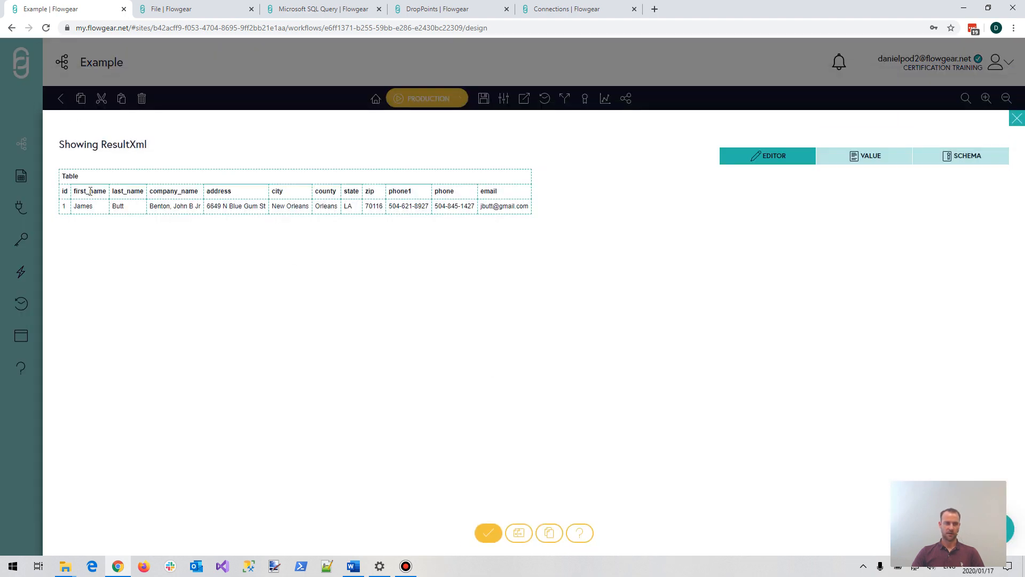
{"action": "left_click_drag", "start_coordinate": [159, 208], "coordinate": [595, 218]}
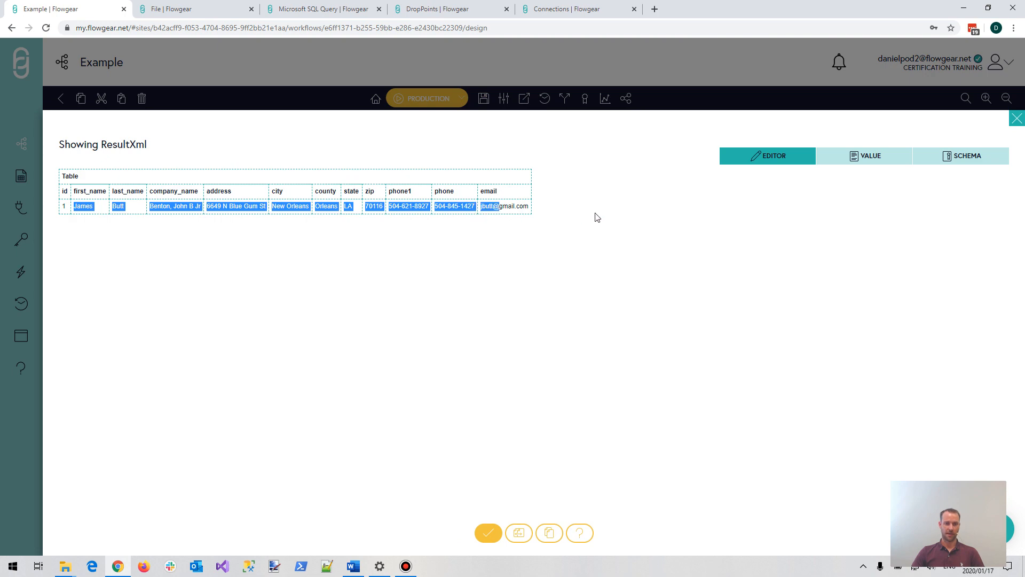
{"action": "left_click", "coordinate": [554, 69]}
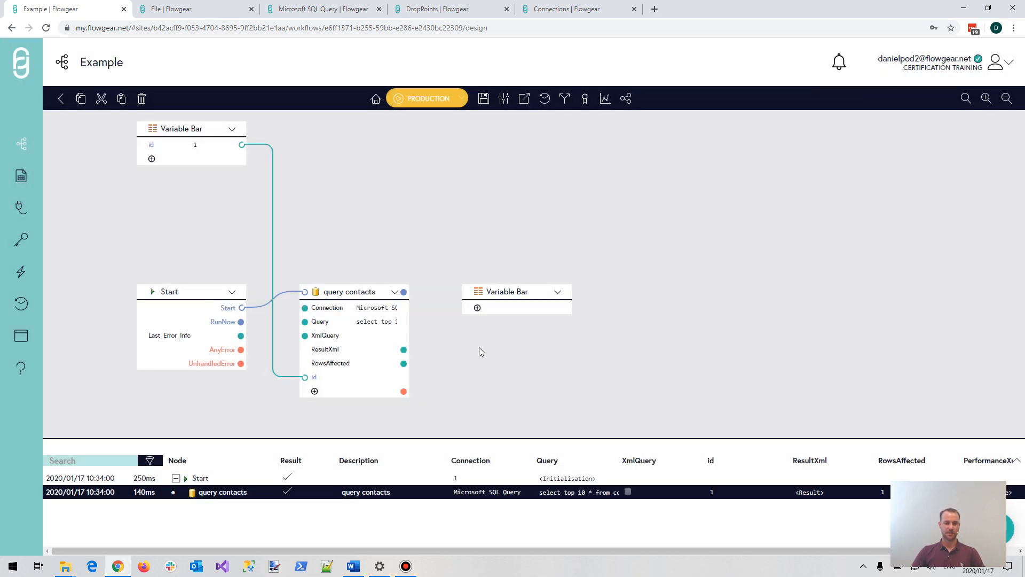
Add firstName and phone properties to the Variable Bar beside query contacts, and connect ResultXml to both.
{"action": "left_click", "coordinate": [477, 308]}
{"action": "type", "text": "f"}
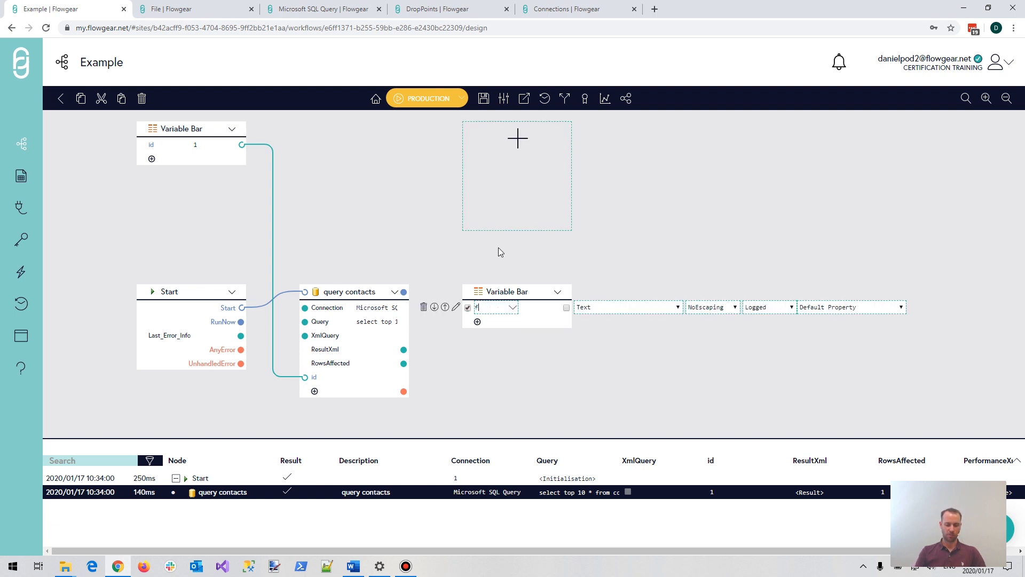
{"action": "type", "text": "irstName"}
{"action": "left_click", "coordinate": [477, 321]}
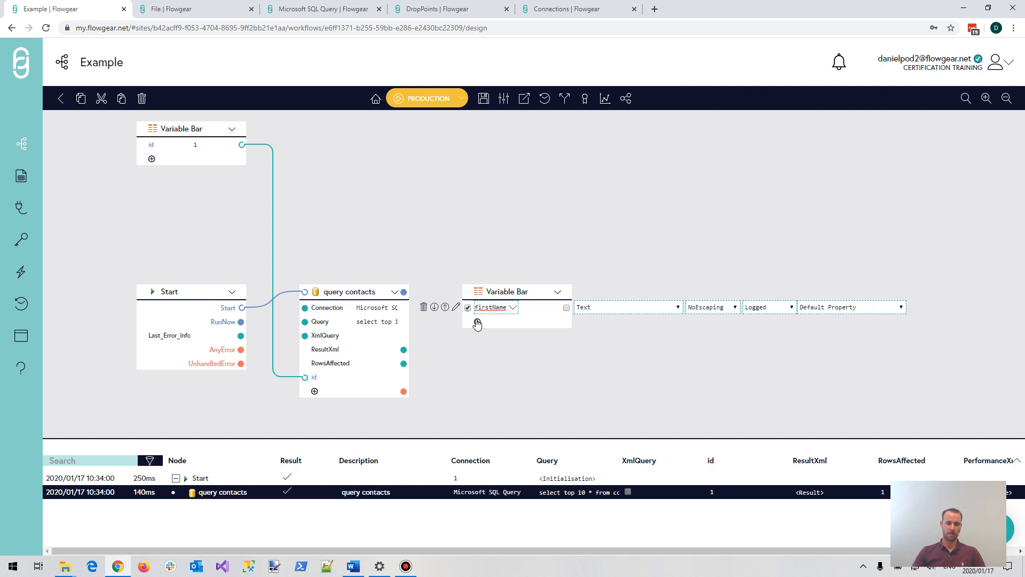
{"action": "type", "text": "phone"}
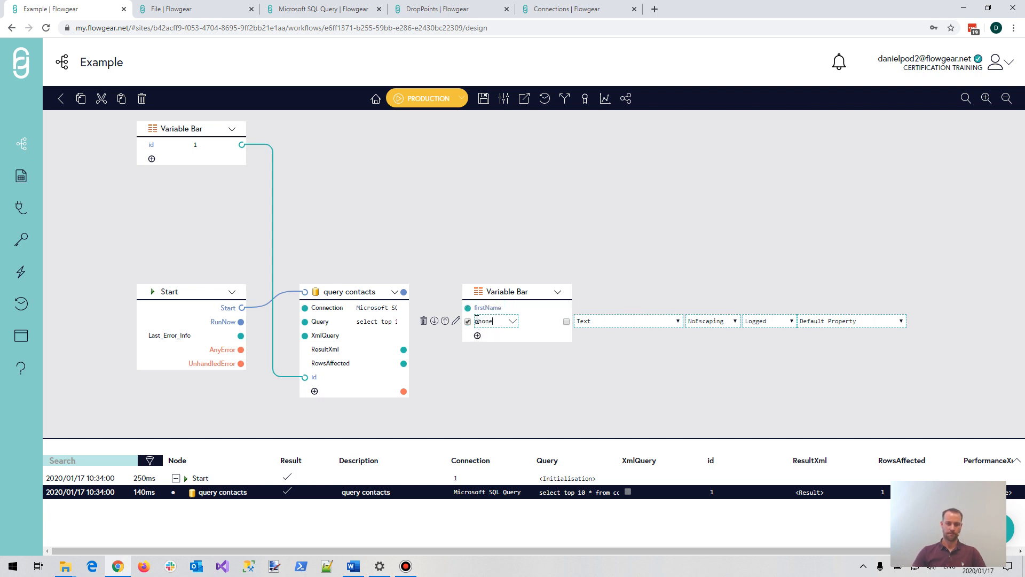
{"action": "key", "text": "Return"}
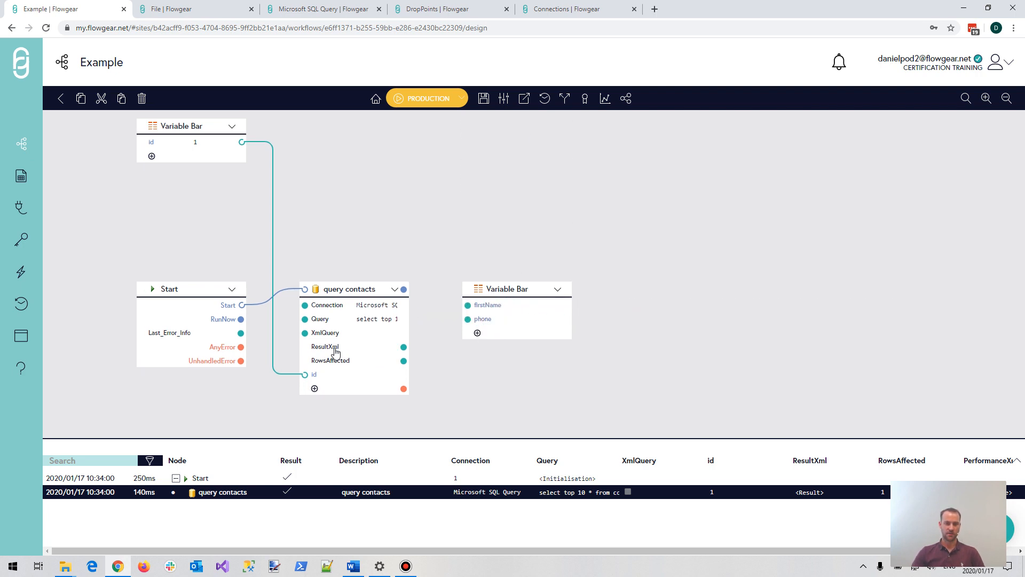
{"action": "left_click_drag", "start_coordinate": [403, 347], "coordinate": [467, 304]}
{"action": "left_click_drag", "start_coordinate": [405, 350], "coordinate": [468, 319]}
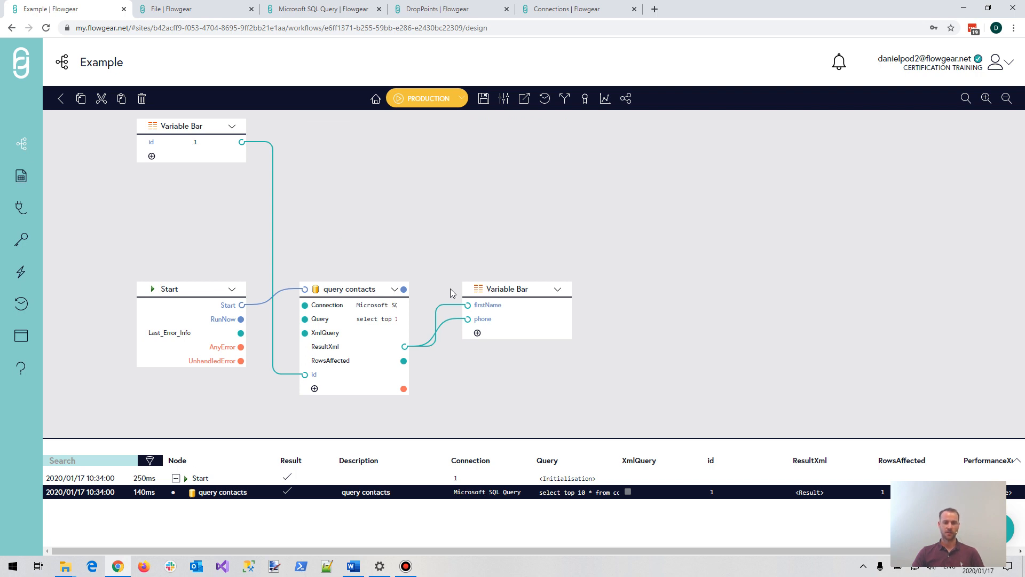
Set the expression on the ResultXml to firstName connection to Result.Table.first_name.
{"action": "mouse_move", "coordinate": [458, 309]}
{"action": "left_click", "coordinate": [458, 308]}
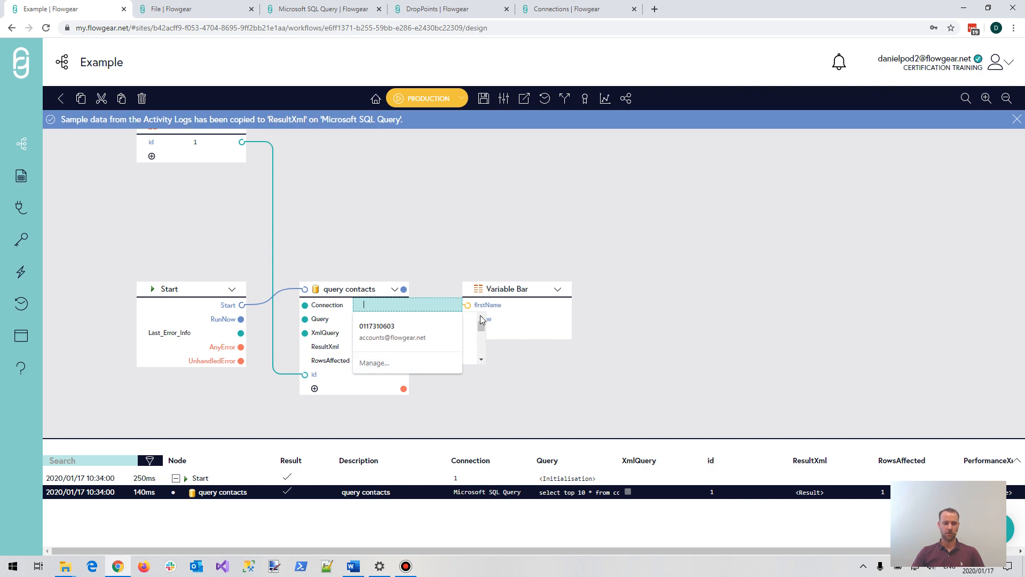
{"action": "type", "text": "."}
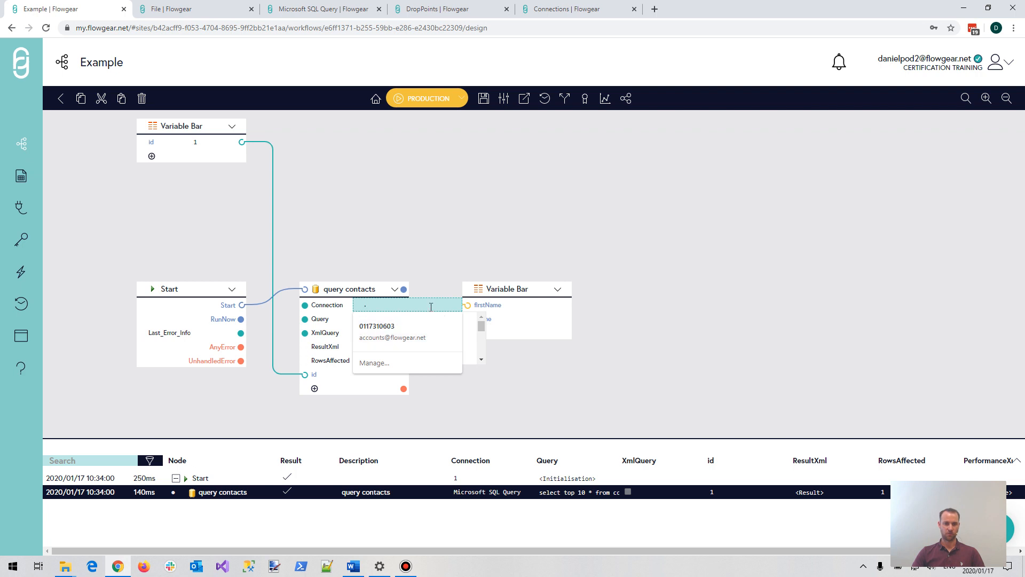
{"action": "key", "text": "BackSpace"}
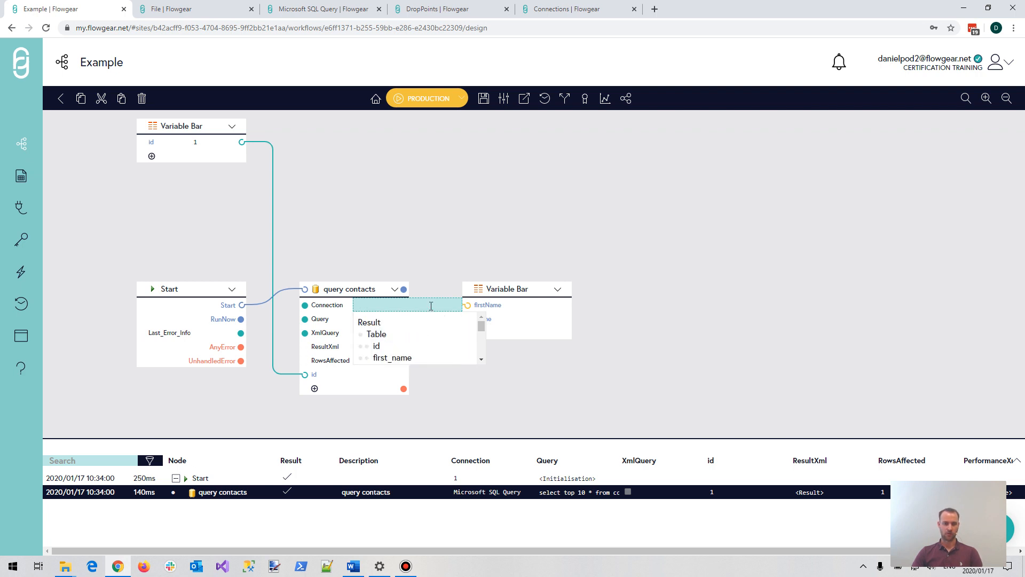
{"action": "left_click", "coordinate": [415, 358]}
{"action": "left_click", "coordinate": [534, 358]}
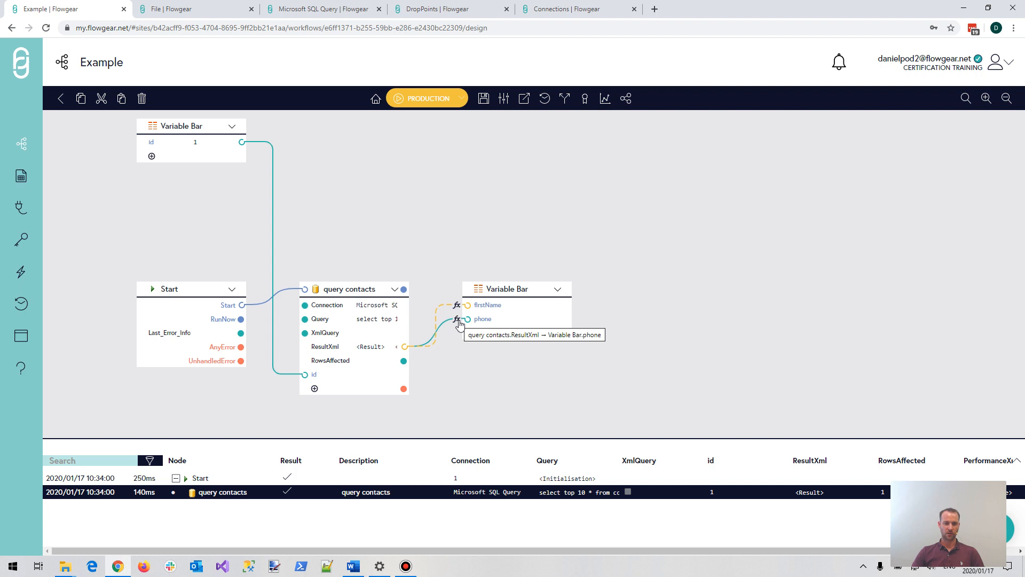
Set the expression on the ResultXml to phone connection to Result.Table.phone.
{"action": "left_click", "coordinate": [457, 319]}
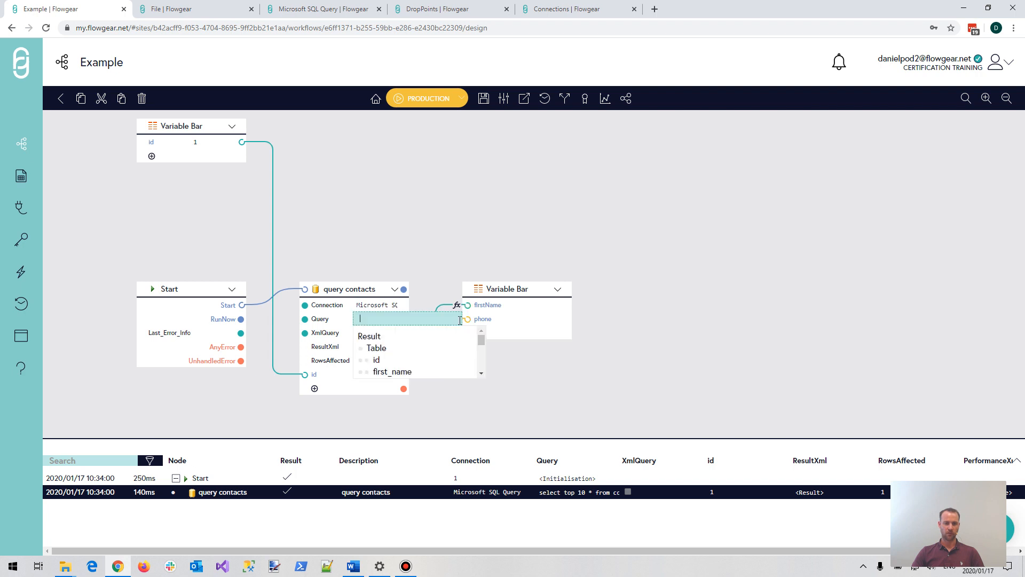
{"action": "left_click", "coordinate": [482, 373]}
{"action": "left_click", "coordinate": [481, 373]}
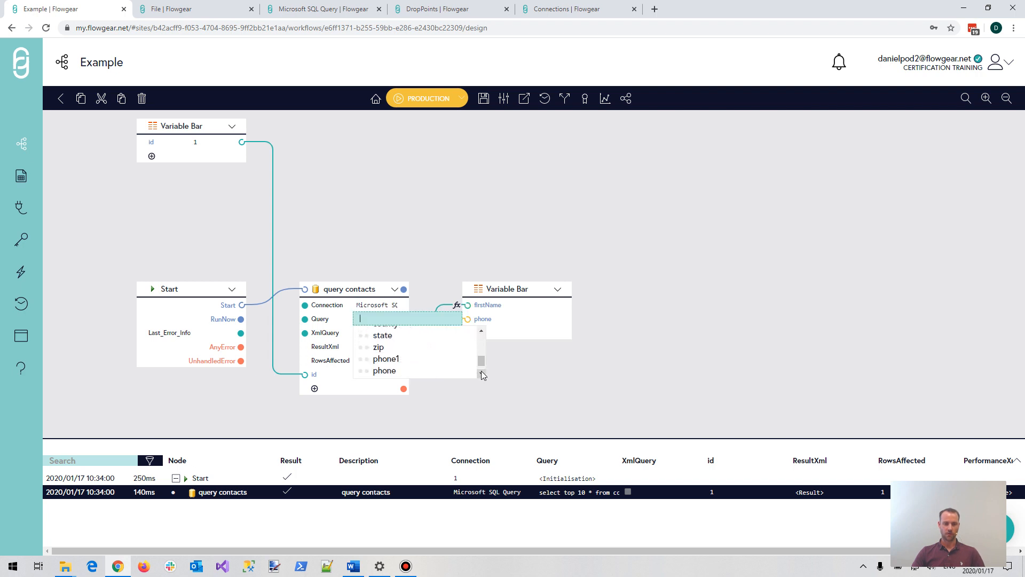
{"action": "left_click", "coordinate": [384, 371]}
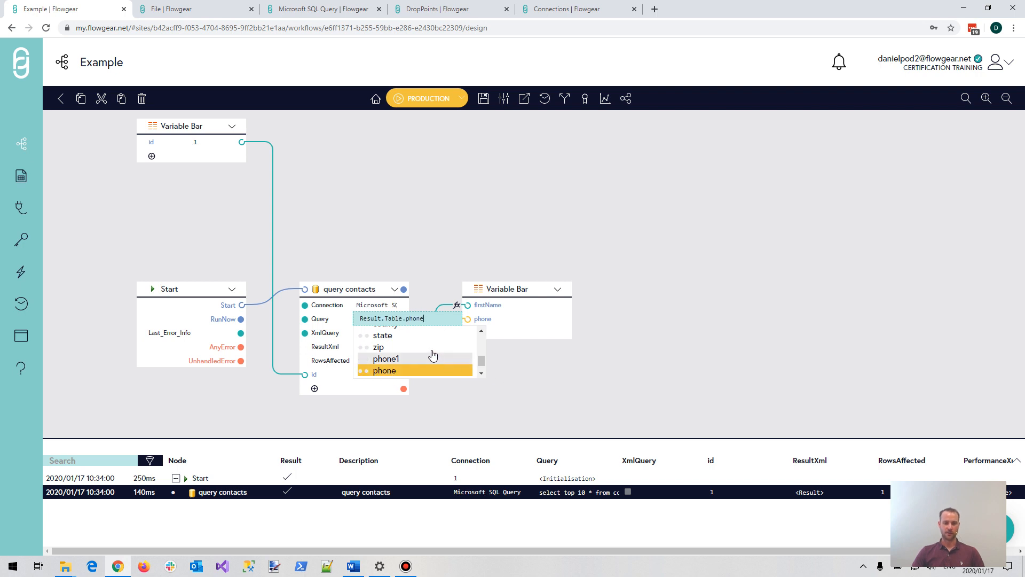
{"action": "left_click_drag", "start_coordinate": [481, 359], "coordinate": [377, 343]}
{"action": "left_click", "coordinate": [520, 378]}
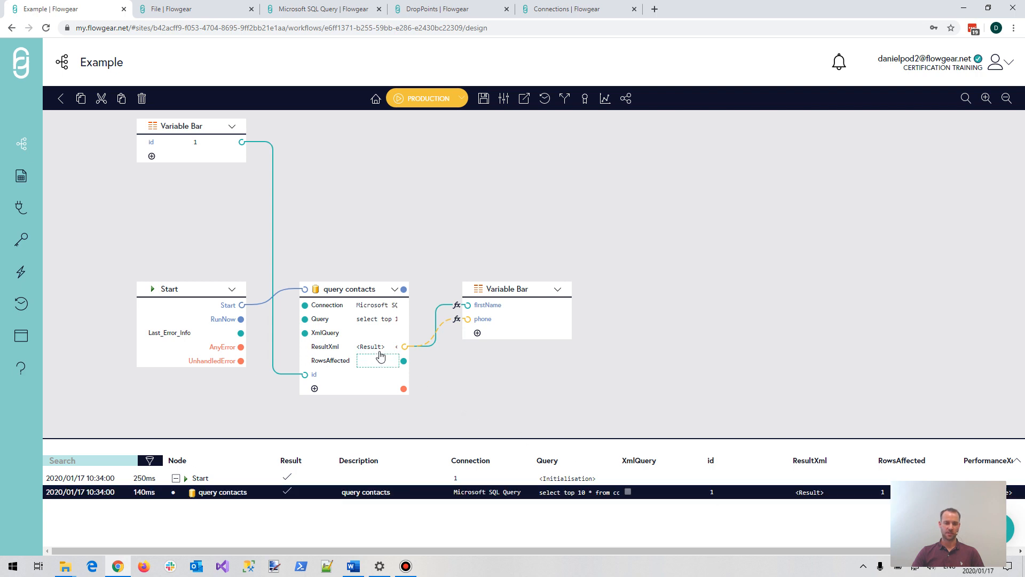
Review the sample data in ResultXml and the mapping expressions on the firstName and phone connections.
{"action": "mouse_move", "coordinate": [379, 354]}
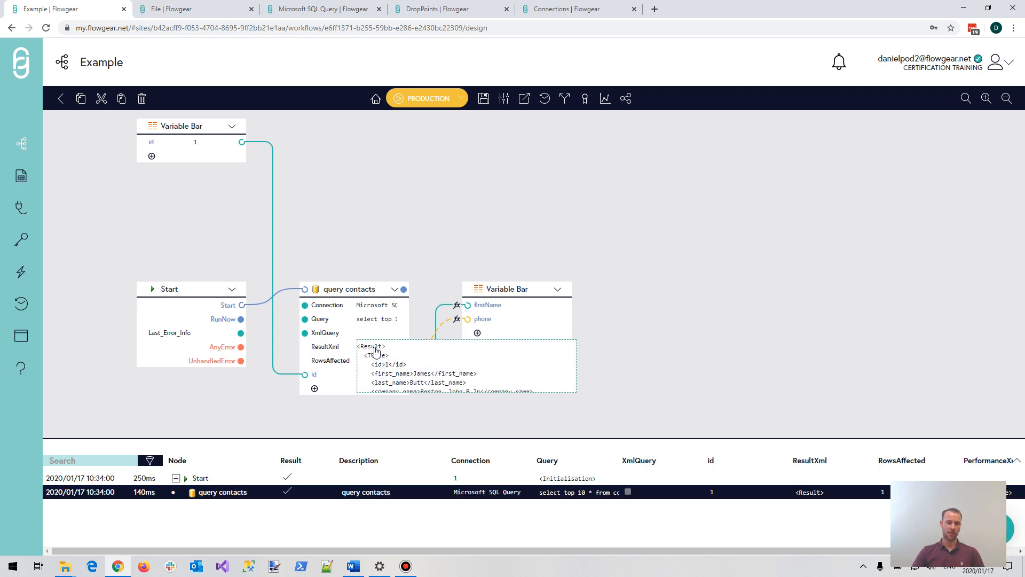
{"action": "left_click", "coordinate": [457, 306]}
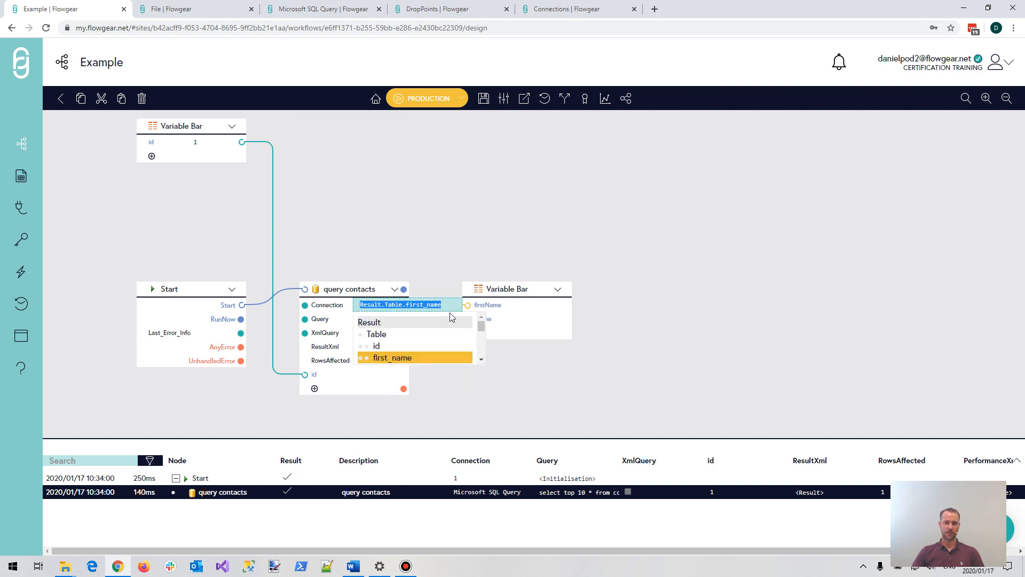
{"action": "left_click", "coordinate": [516, 349]}
{"action": "left_click", "coordinate": [457, 319]}
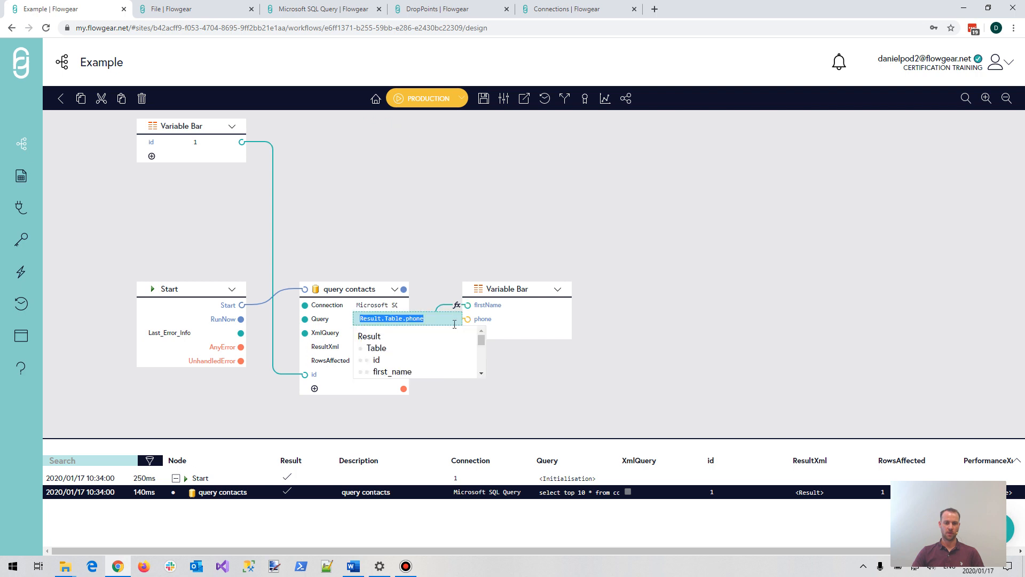
{"action": "scroll", "coordinate": [481, 363], "scroll_direction": "down", "scroll_amount": 2}
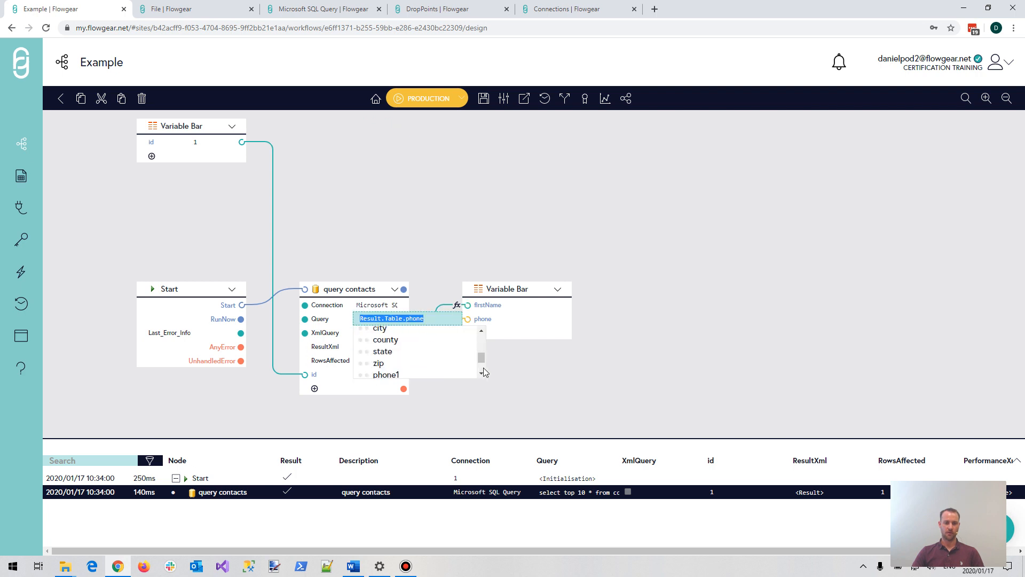
{"action": "left_click", "coordinate": [507, 374]}
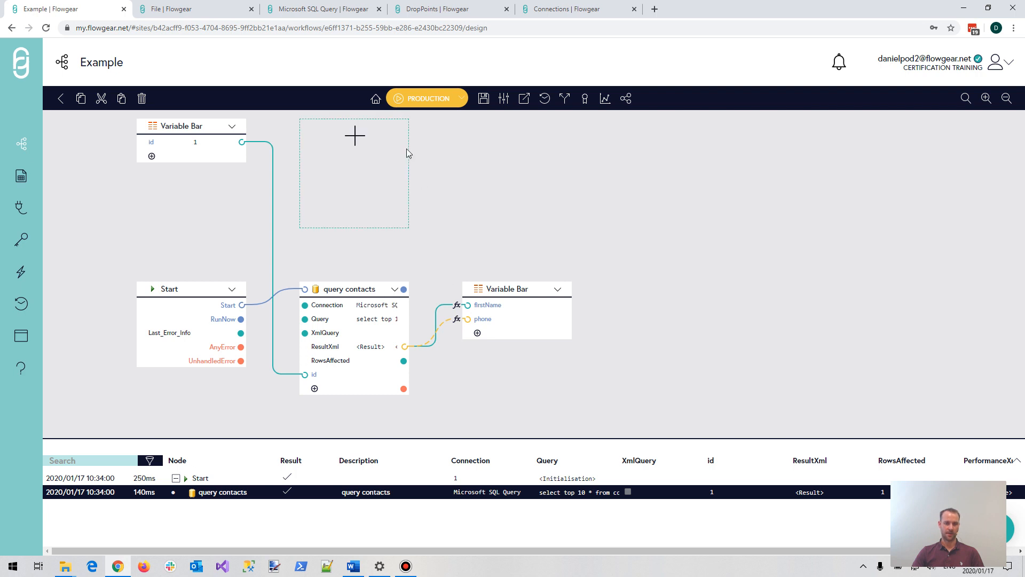
Run the workflow again and show the property values logged for the Start node.
{"action": "left_click", "coordinate": [435, 98]}
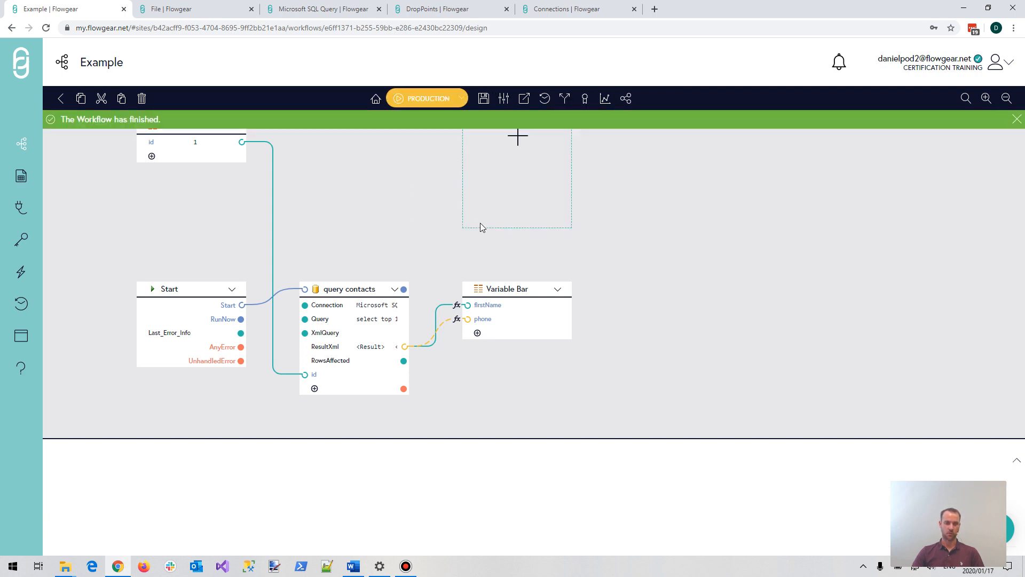
{"action": "left_click", "coordinate": [128, 482]}
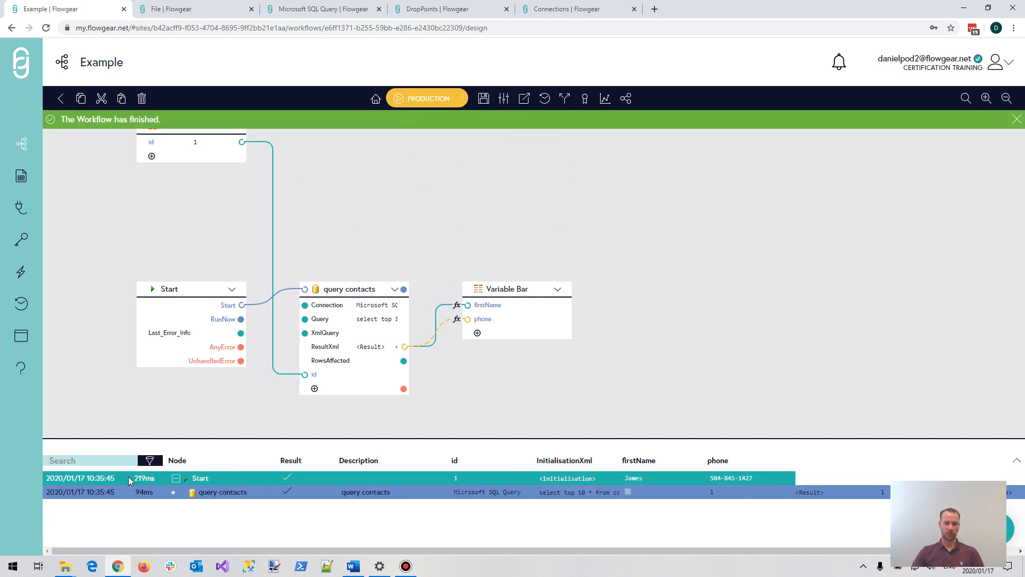
Check the firstName and phone values logged for the Start node.
{"action": "double_click", "coordinate": [631, 478]}
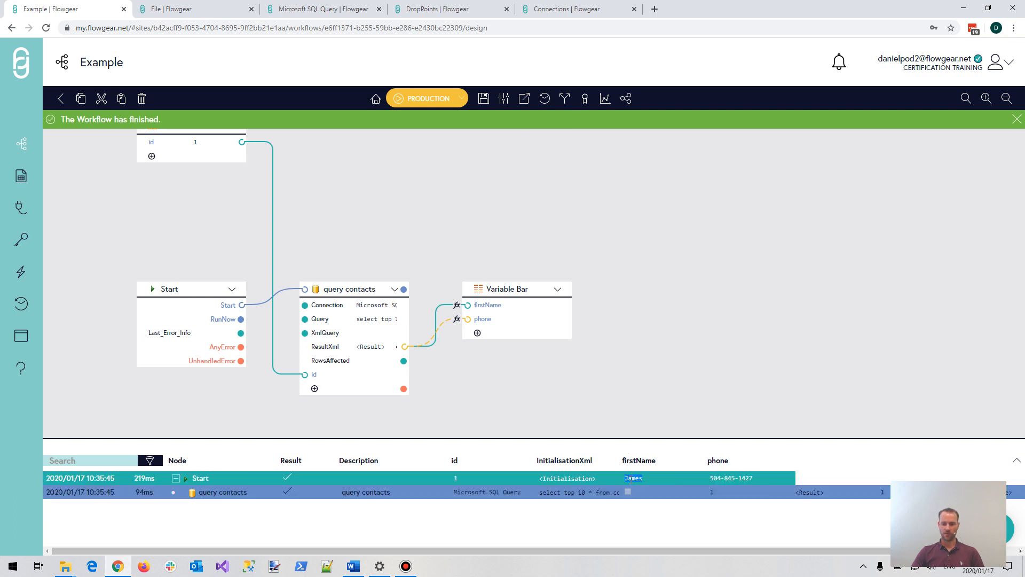
{"action": "left_click_drag", "start_coordinate": [714, 478], "coordinate": [753, 478]}
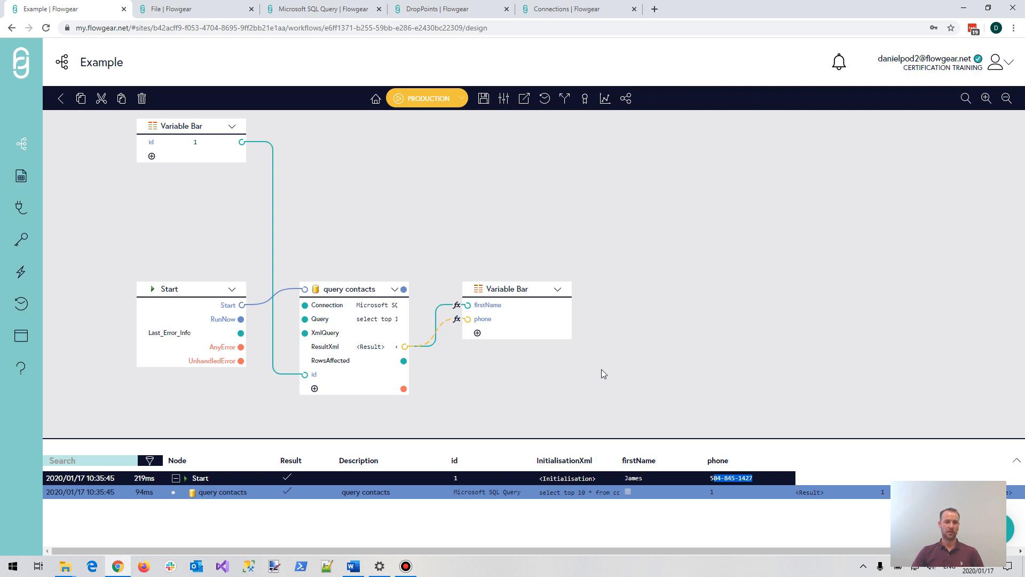
Turn on Allow Run On Demand in the settings of the Example workflow and save the workflow.
{"action": "left_click", "coordinate": [504, 100]}
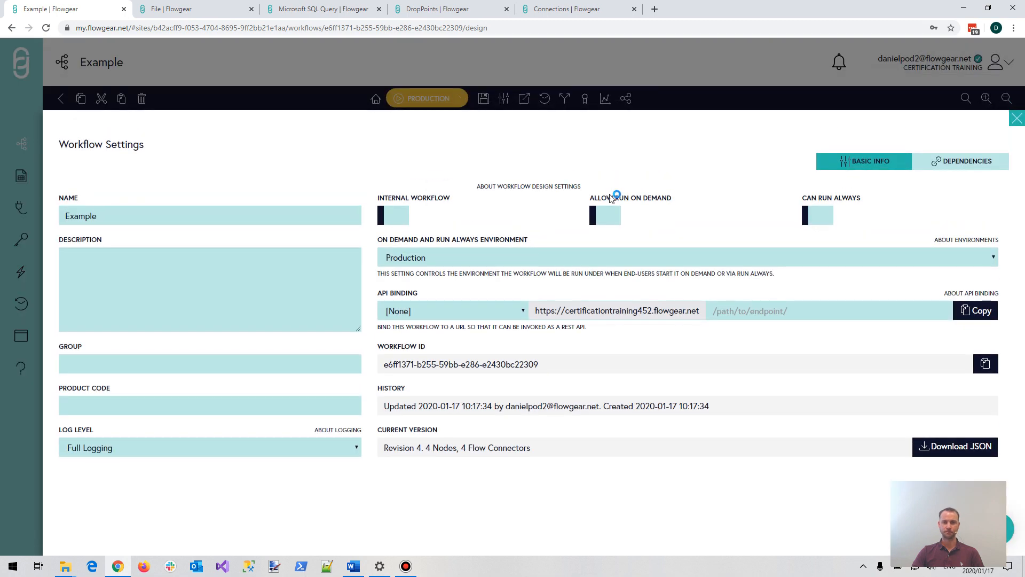
{"action": "left_click", "coordinate": [611, 219]}
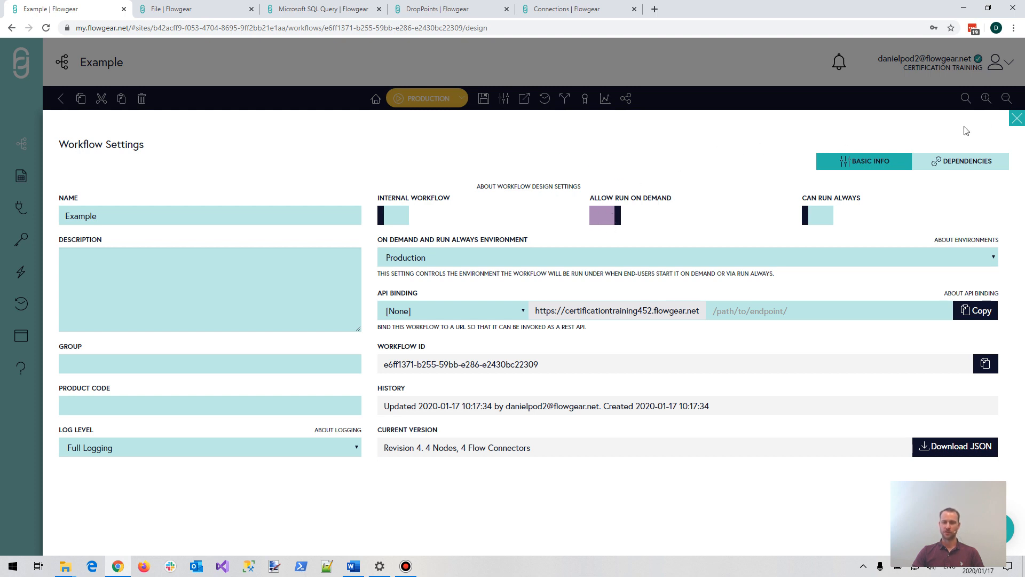
{"action": "left_click", "coordinate": [1016, 121]}
{"action": "left_click", "coordinate": [482, 100]}
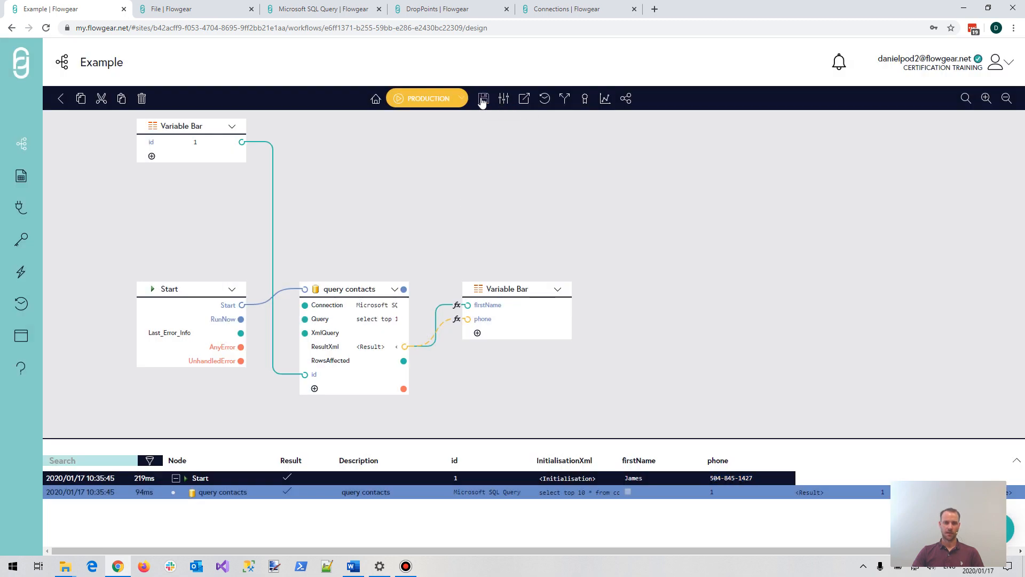
Run the workflow on demand from its own run page with the id set to 2, then return to the workflow design.
{"action": "left_click", "coordinate": [525, 102]}
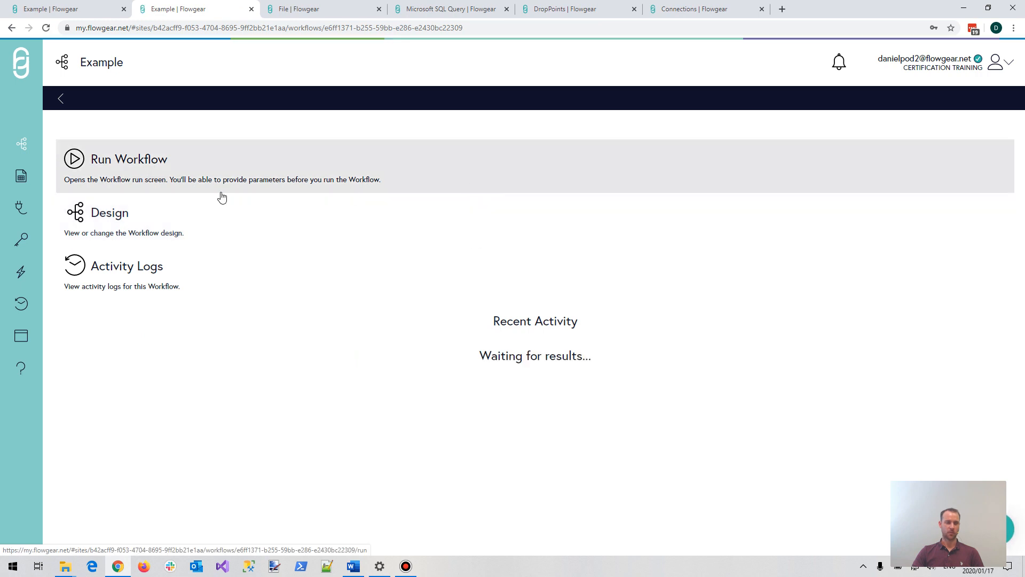
{"action": "left_click", "coordinate": [150, 171]}
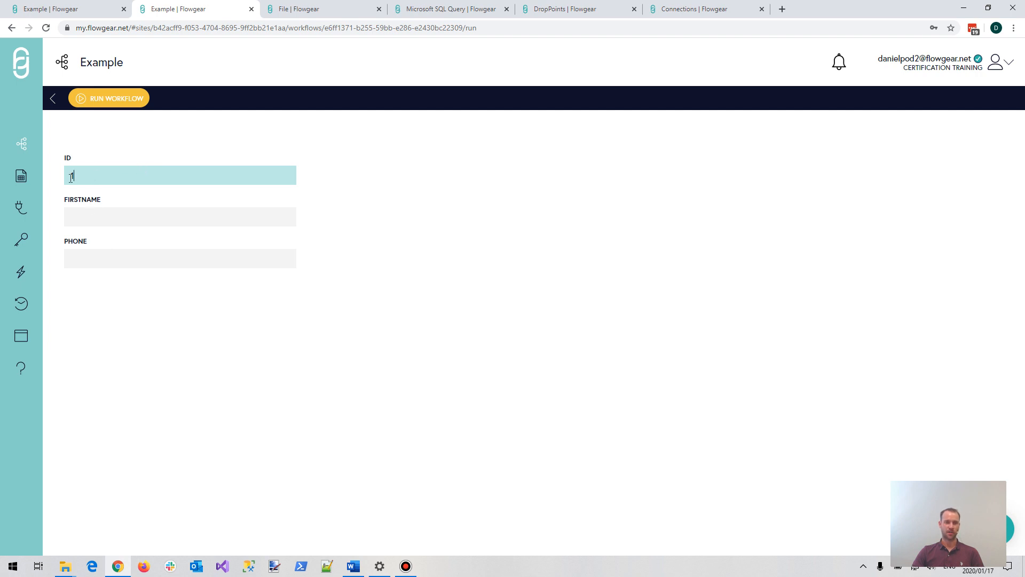
{"action": "key", "text": "BackSpace"}
{"action": "type", "text": "2"}
{"action": "left_click", "coordinate": [126, 99]}
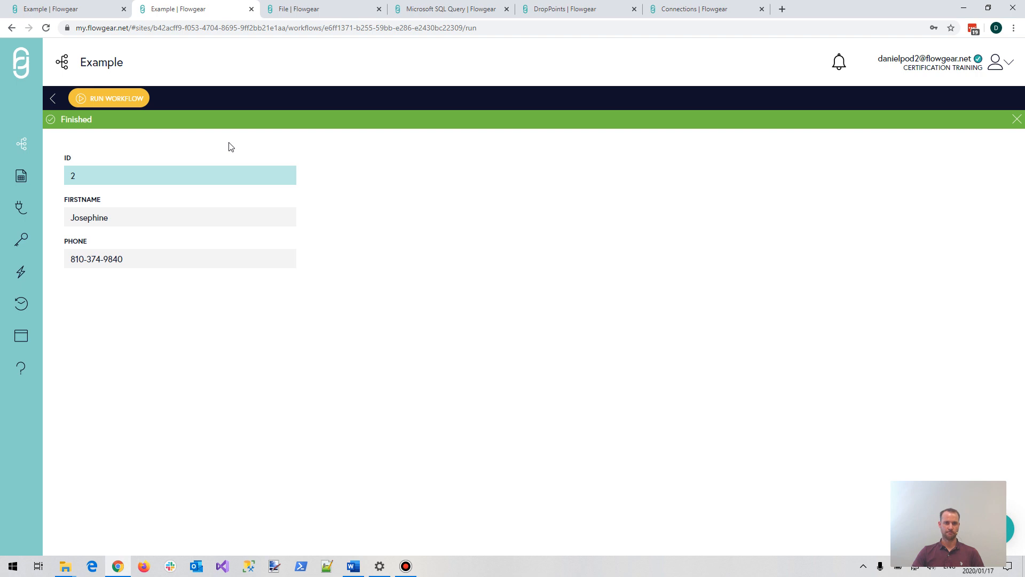
{"action": "left_click", "coordinate": [91, 11]}
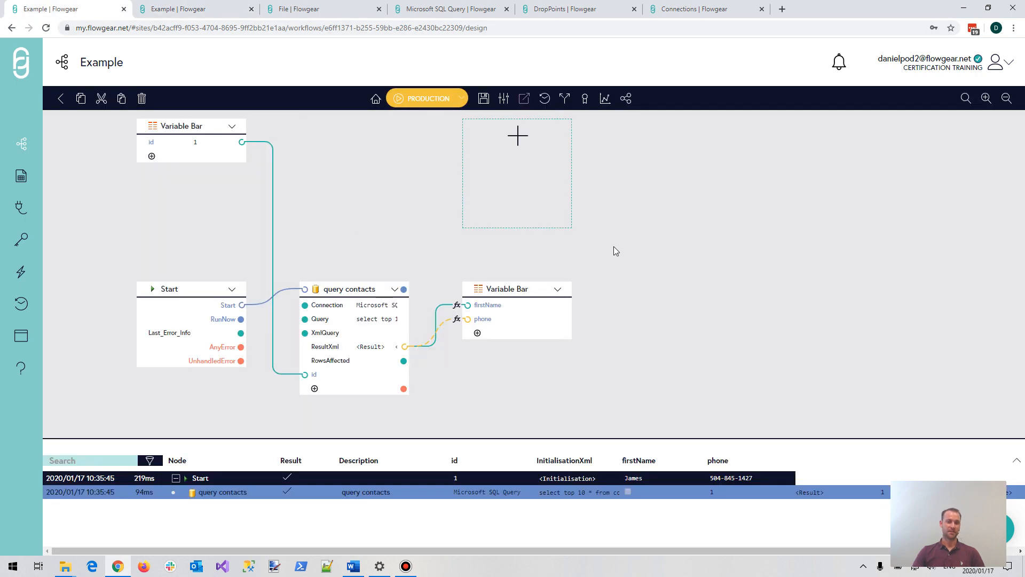